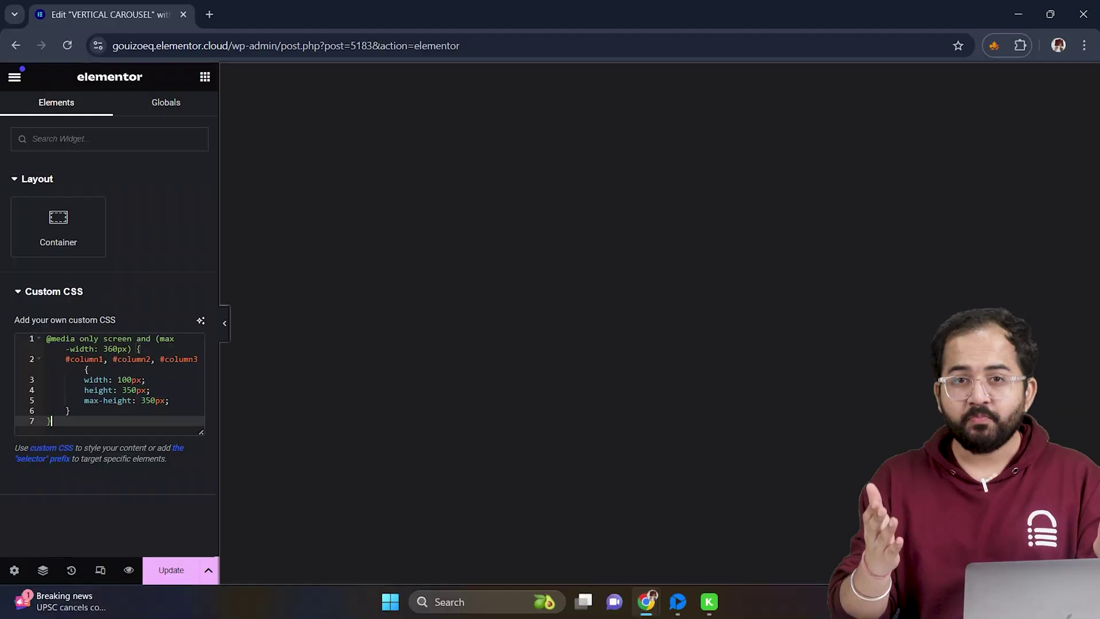
# Drop an empty Container onto the blank page canvas
pyautogui.moveTo(74, 228); pyautogui.dragTo(649, 314)
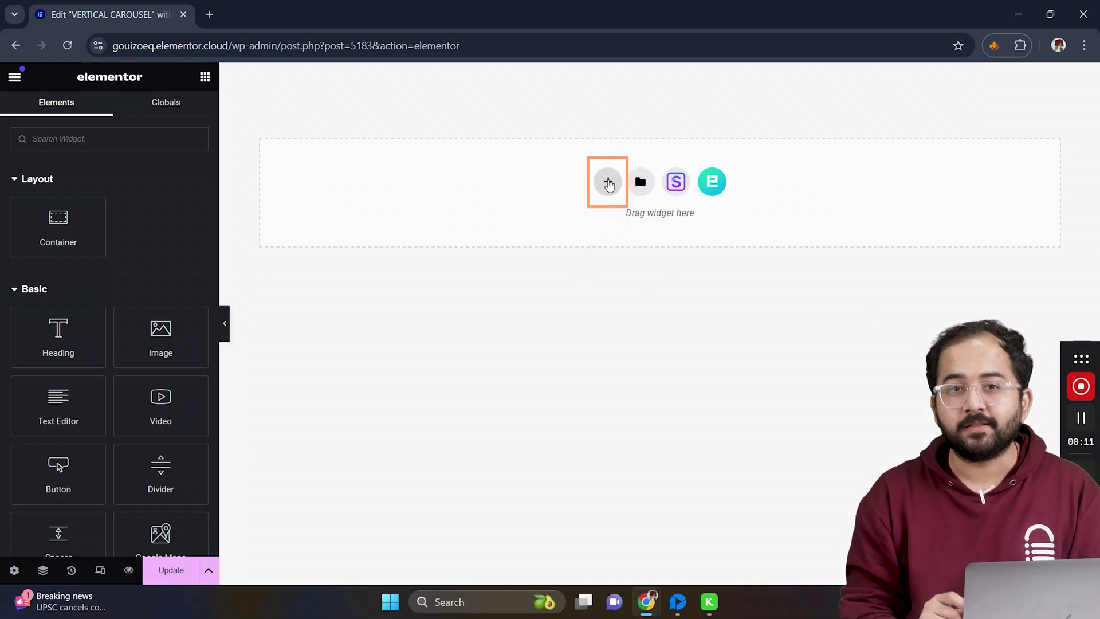
# Add a four-column structure set to Full Width, Min Height 500, Justify and Align Center
pyautogui.click(609, 184)
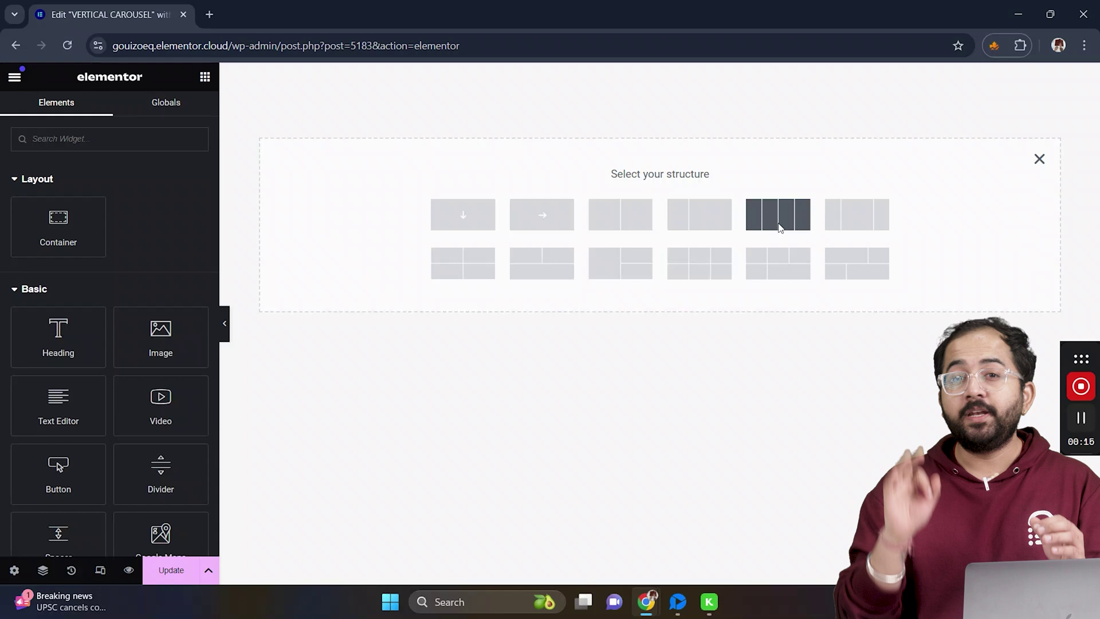
pyautogui.click(779, 225)
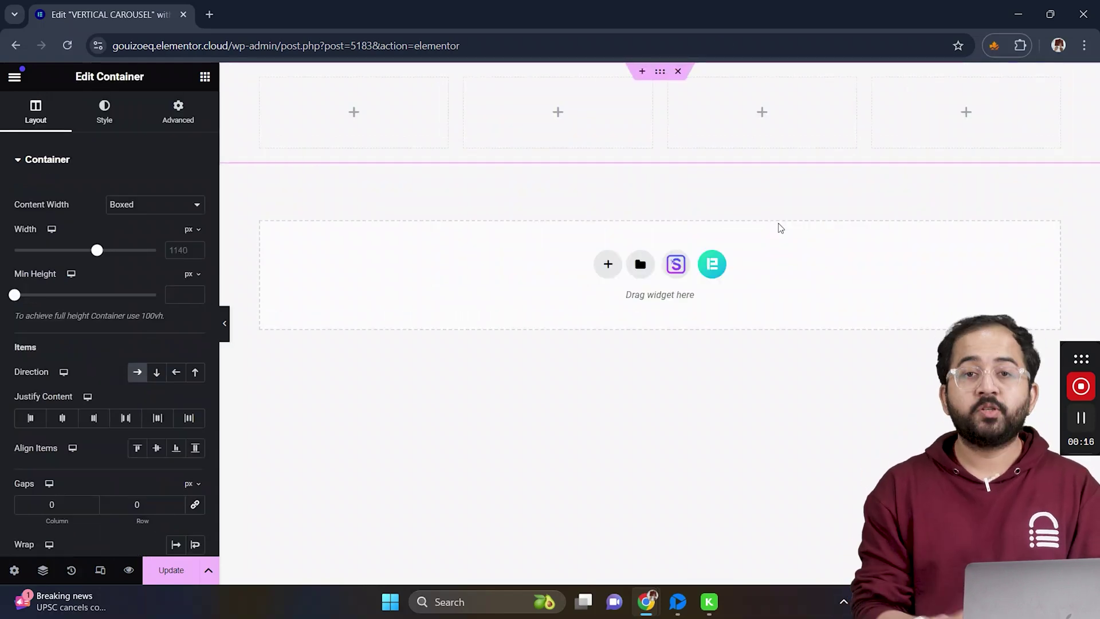
pyautogui.click(181, 205)
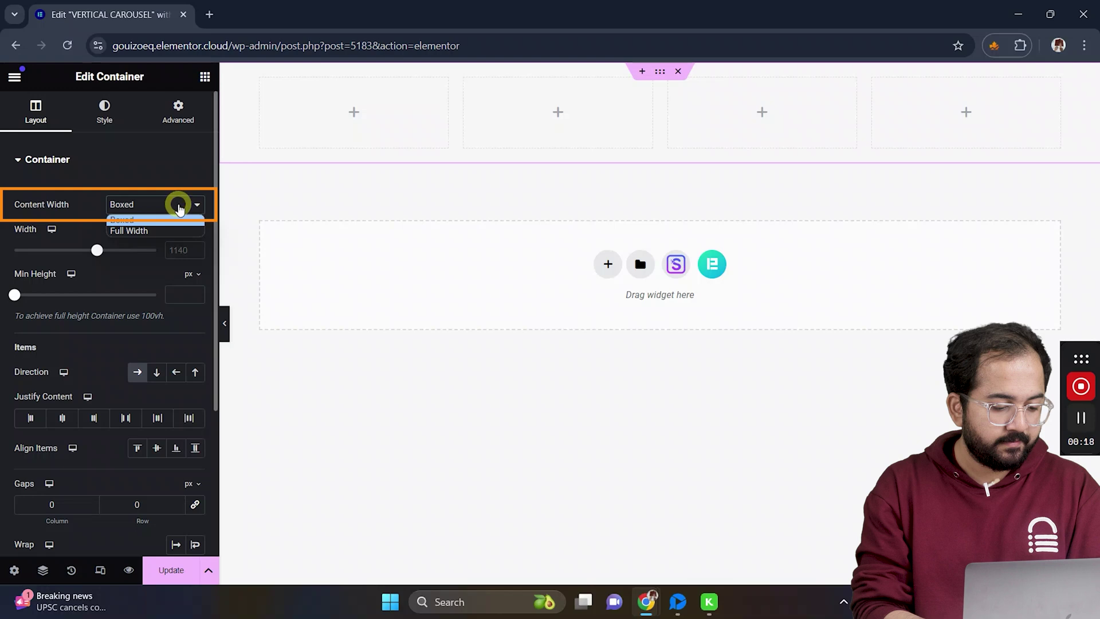
pyautogui.click(177, 228)
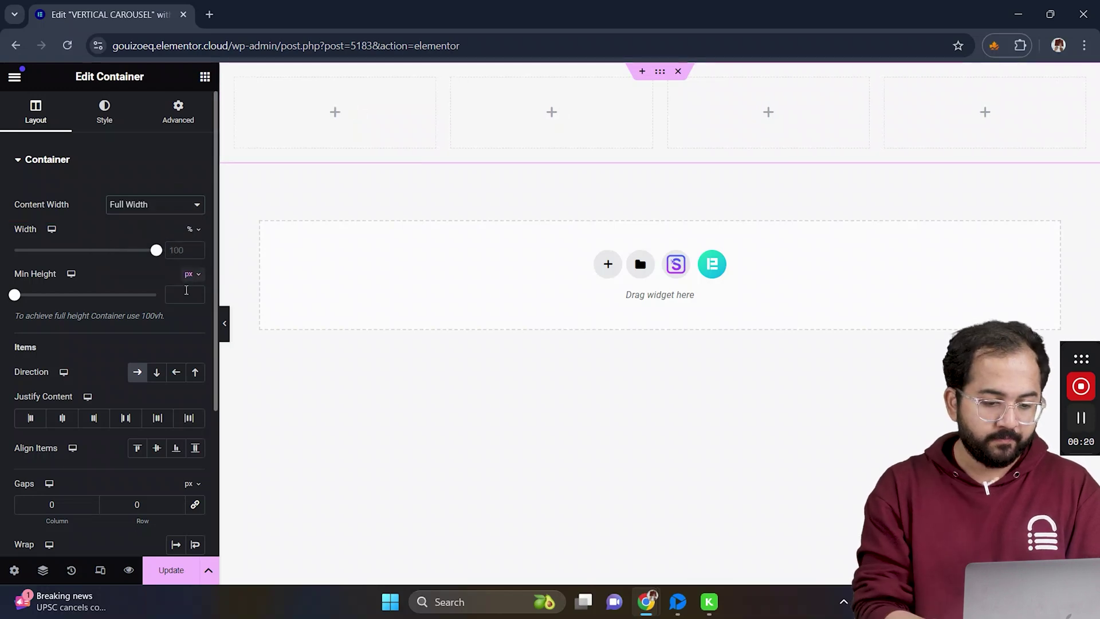
pyautogui.click(183, 296)
pyautogui.write('500')
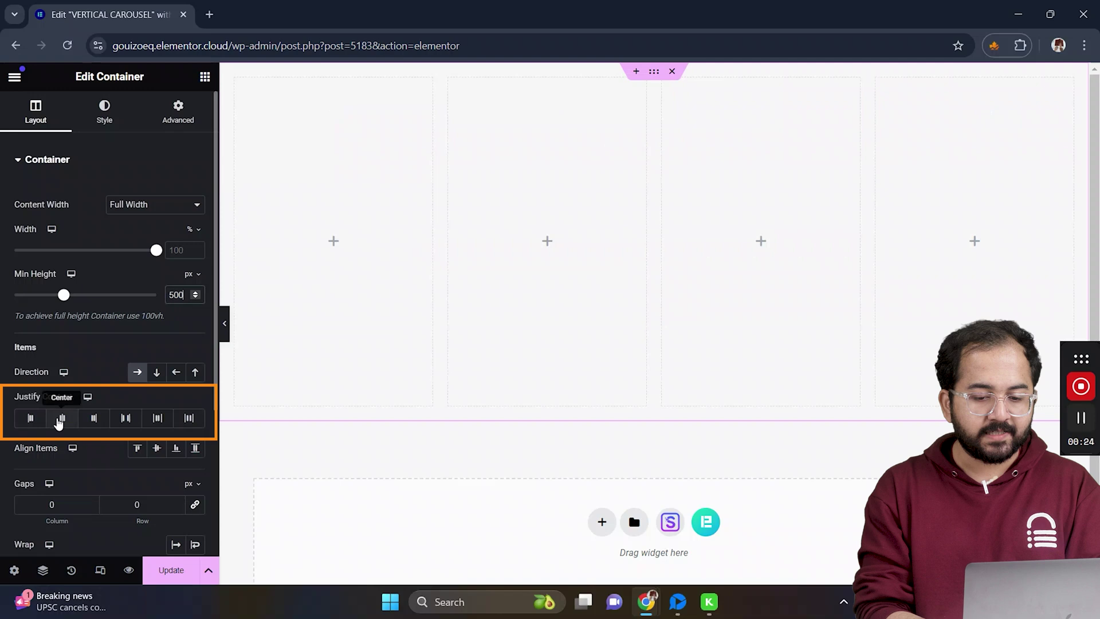
pyautogui.click(60, 419)
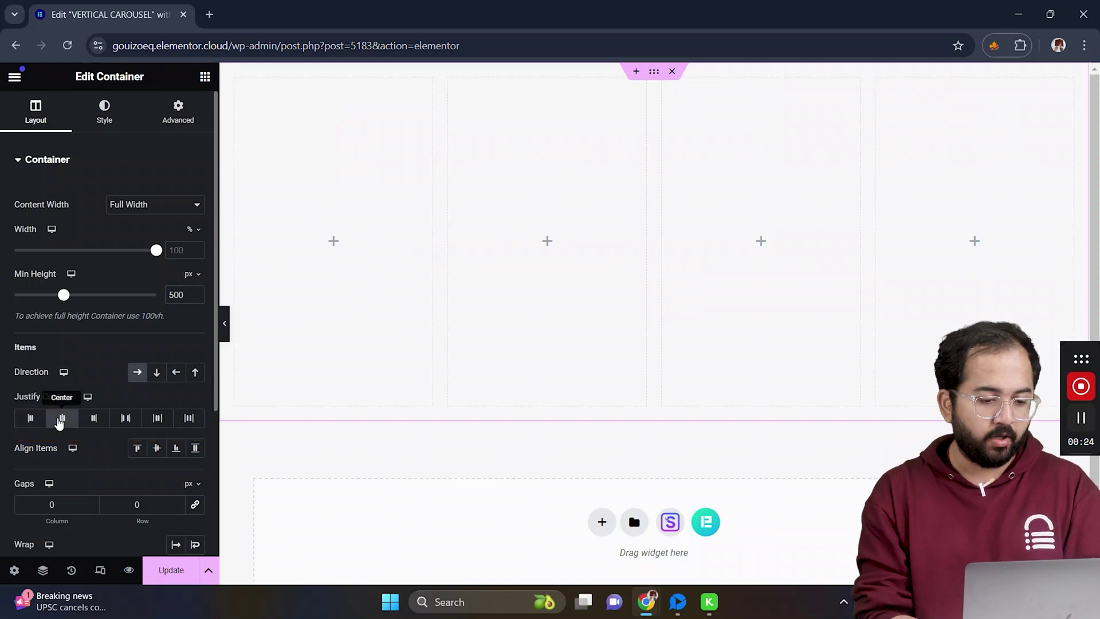
pyautogui.click(157, 449)
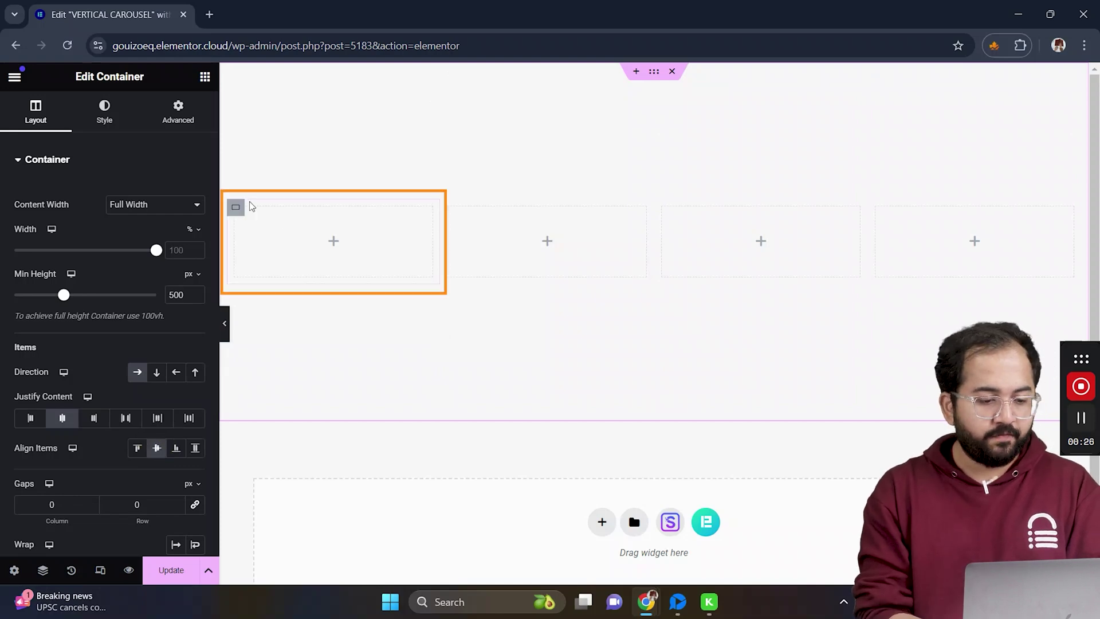
# Give the first column a 15% width and 15 px padding
pyautogui.click(236, 207)
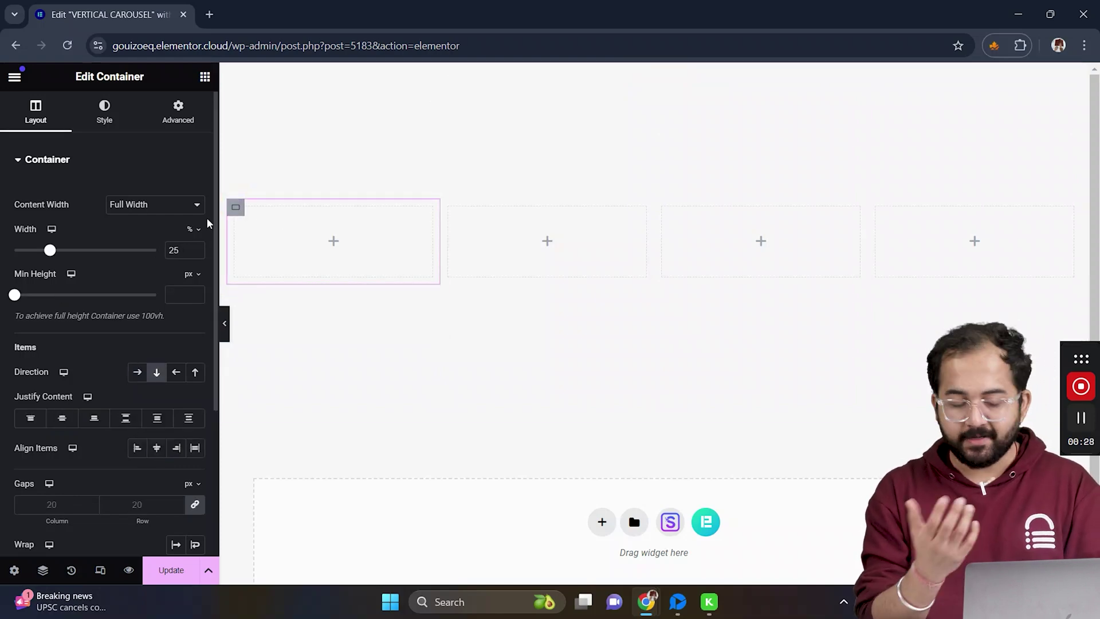
pyautogui.doubleClick(183, 249)
pyautogui.write('100')
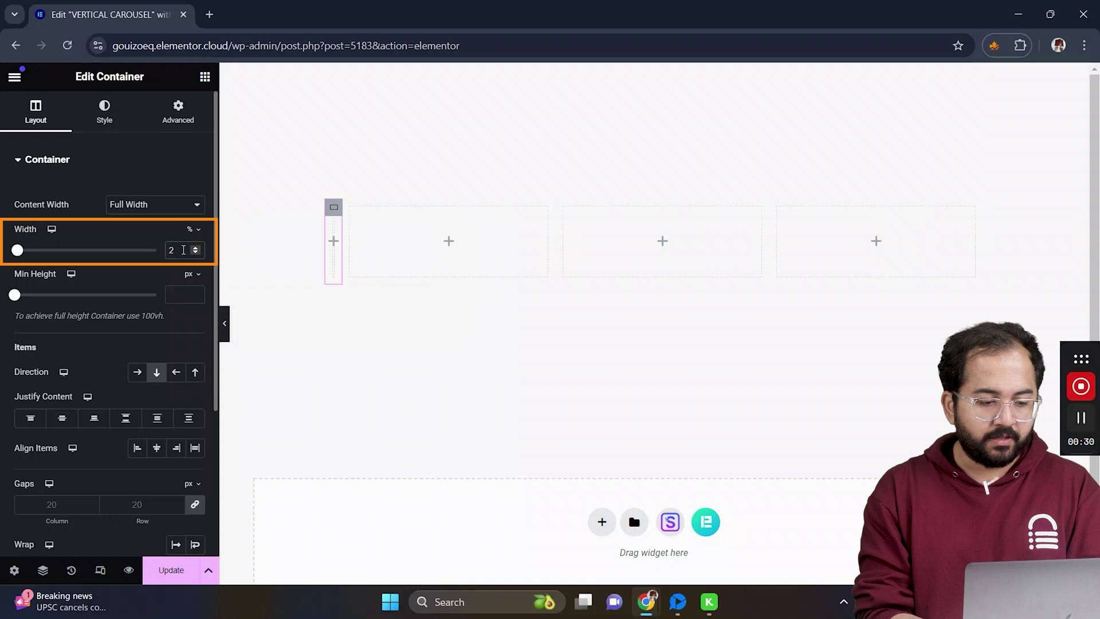
pyautogui.write('15')
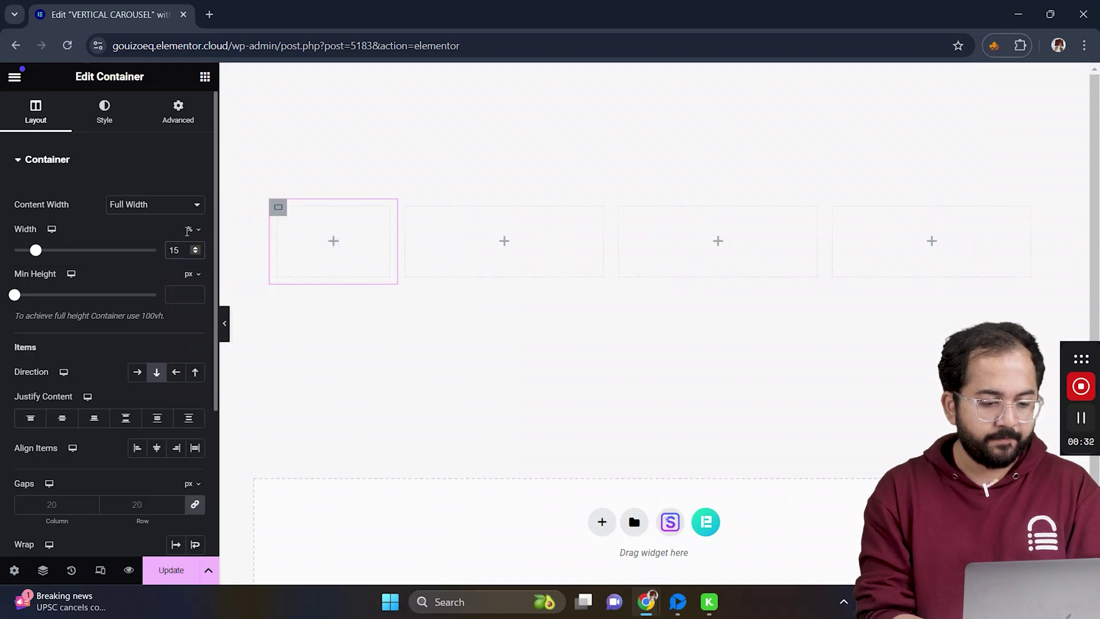
pyautogui.click(190, 118)
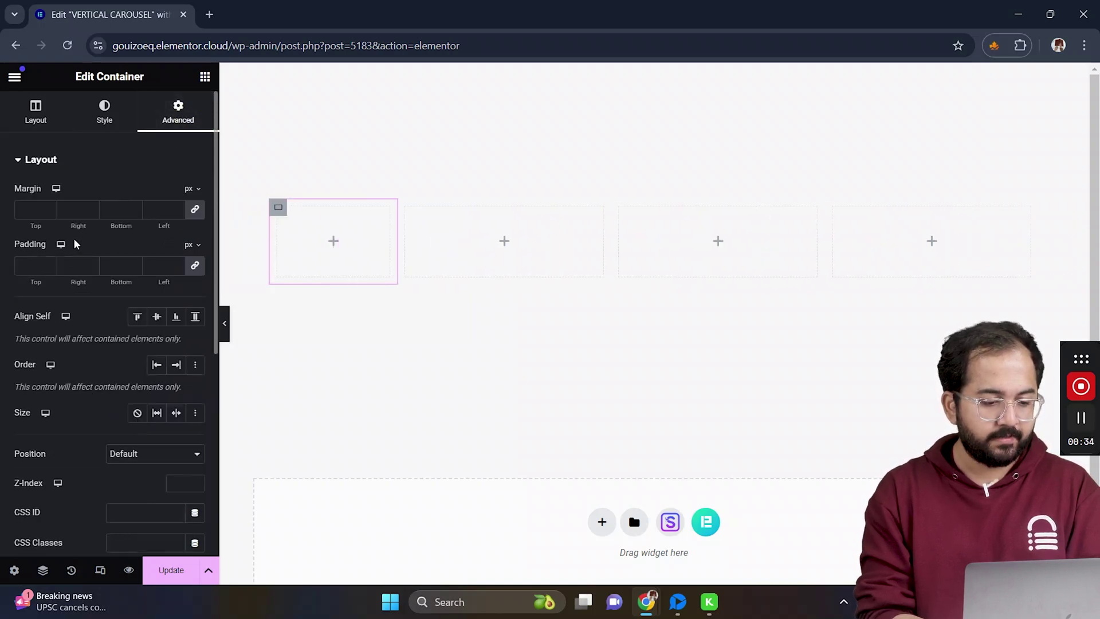
pyautogui.click(35, 266)
pyautogui.write('15')
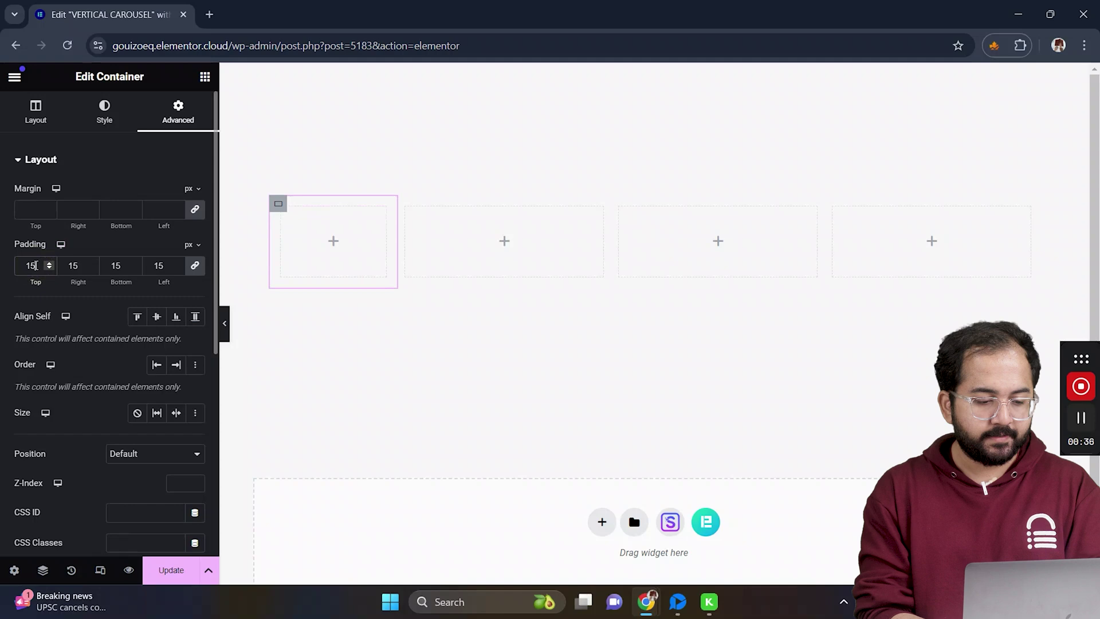
# Paste the first column's style onto the second column, then widen the fourth column to 55%
pyautogui.rightClick(279, 204)
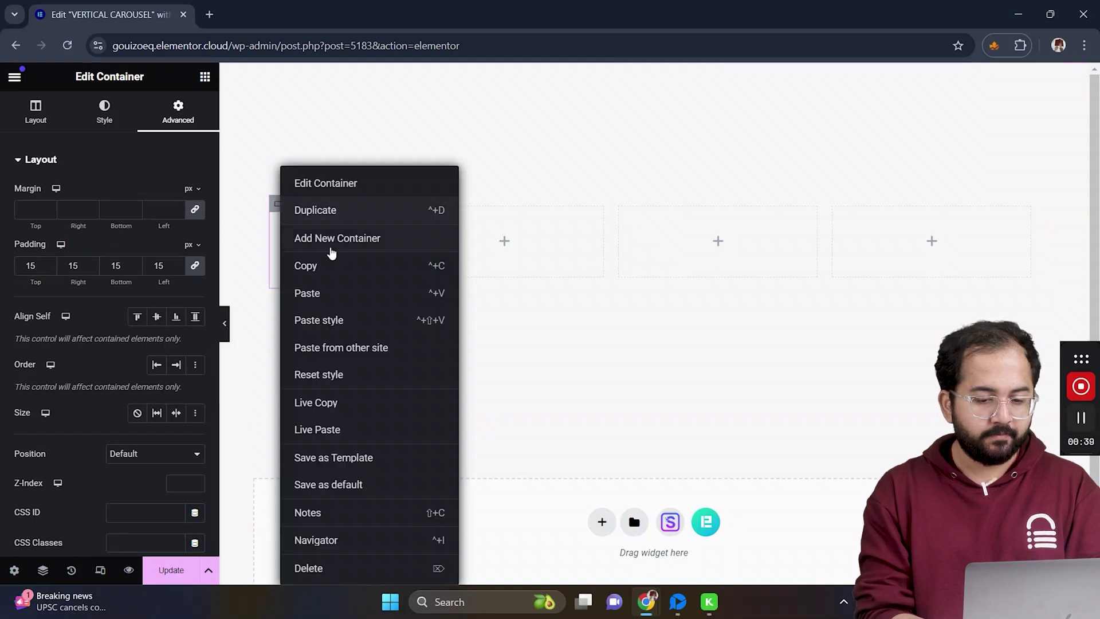
pyautogui.click(346, 272)
pyautogui.rightClick(410, 208)
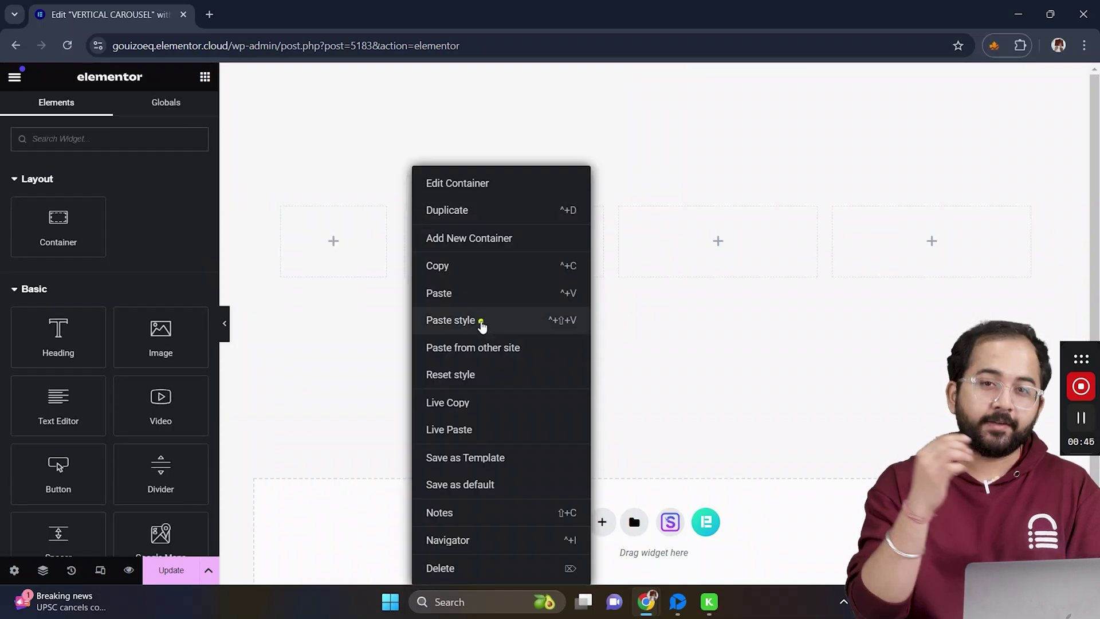
pyautogui.click(481, 319)
pyautogui.click(748, 207)
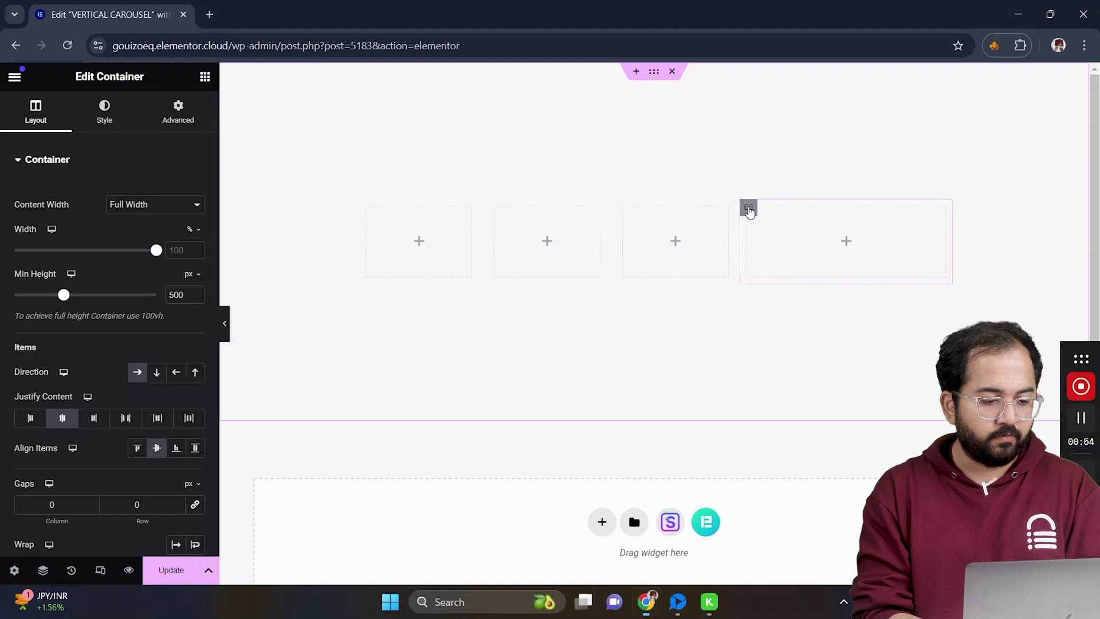
pyautogui.doubleClick(177, 250)
pyautogui.write('55')
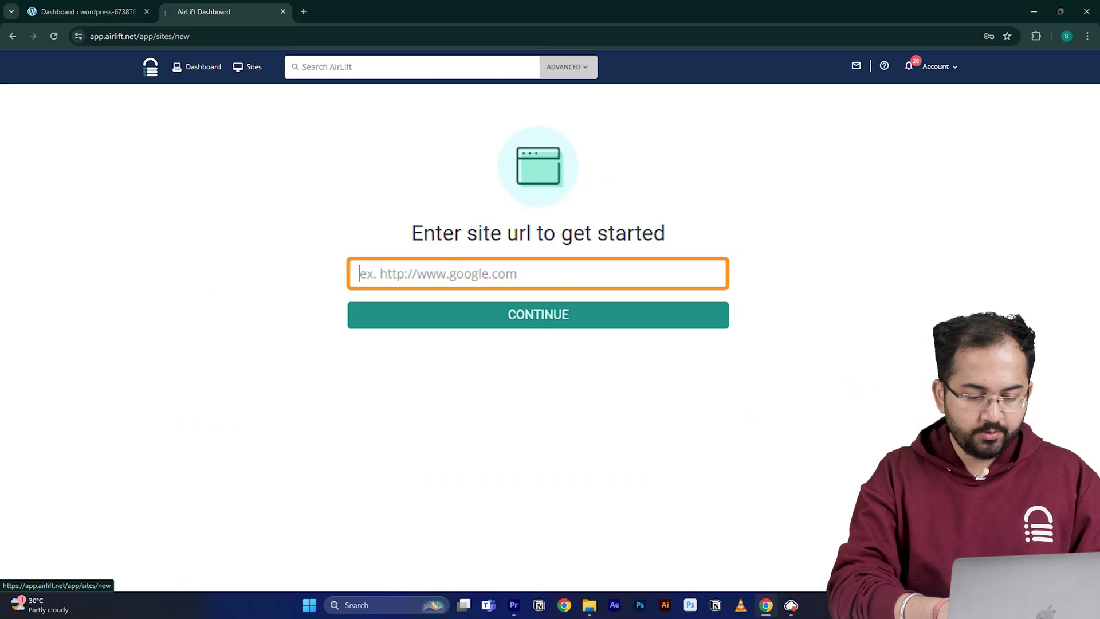
# Submit the pasted site URL to Airlift and review the 56 vs 98 performance report
pyautogui.hotkey('ctrl', 'v')
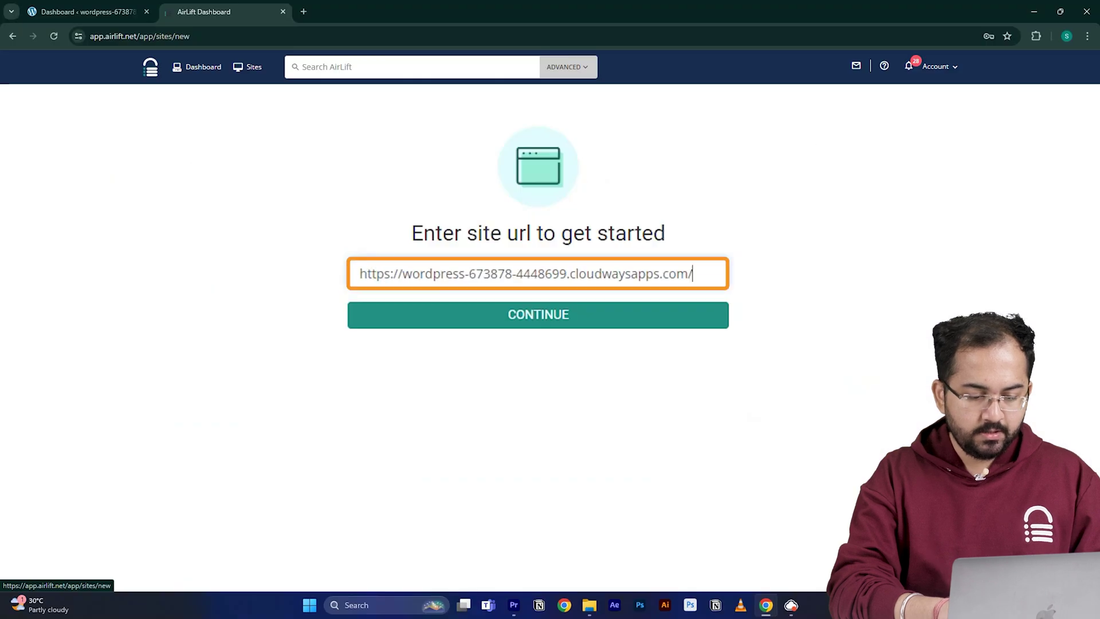
pyautogui.click(454, 319)
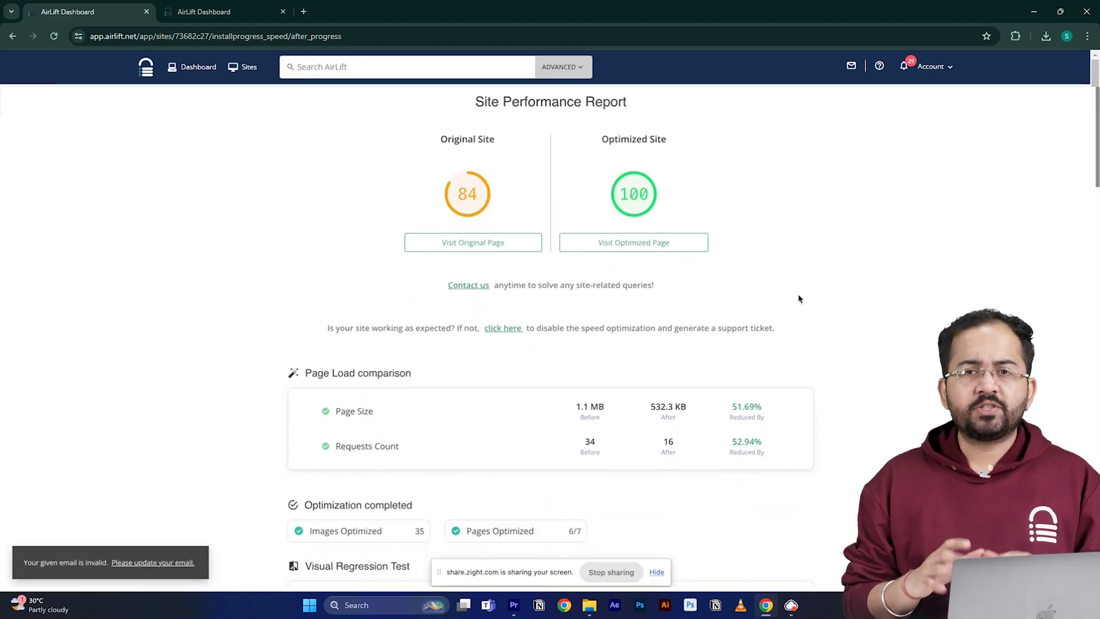
pyautogui.scroll(-3, 799, 298)
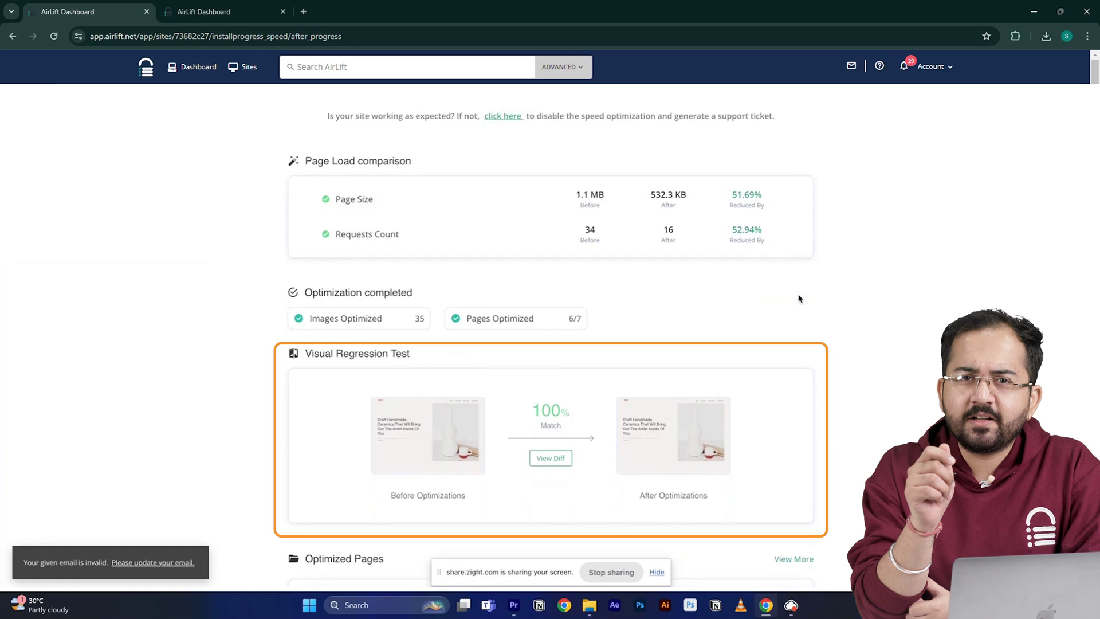
pyautogui.scroll(5, 799, 298)
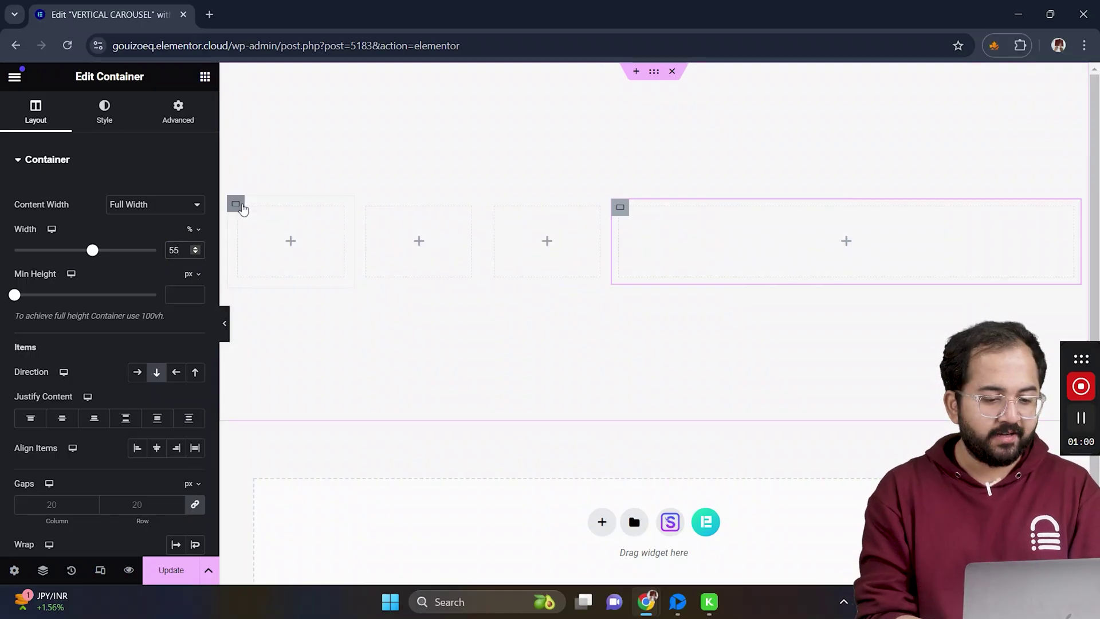
# Paste the .image1 animation and #column1 sizing rules into the first column's Custom CSS
pyautogui.click(235, 206)
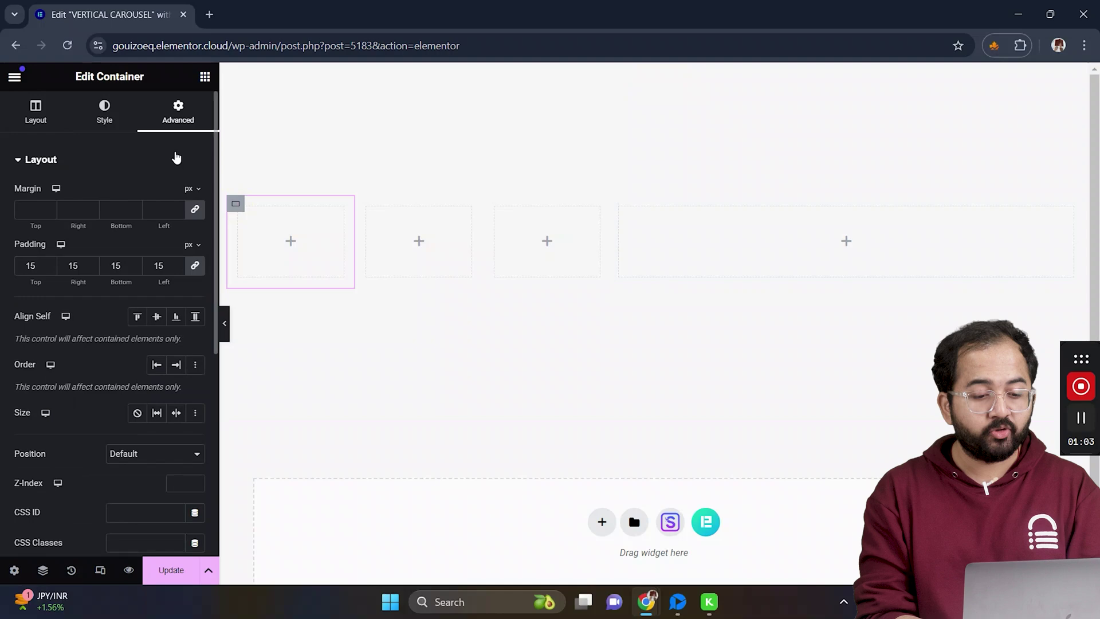
pyautogui.scroll(-3, 138, 352)
pyautogui.scroll(-3, 138, 352)
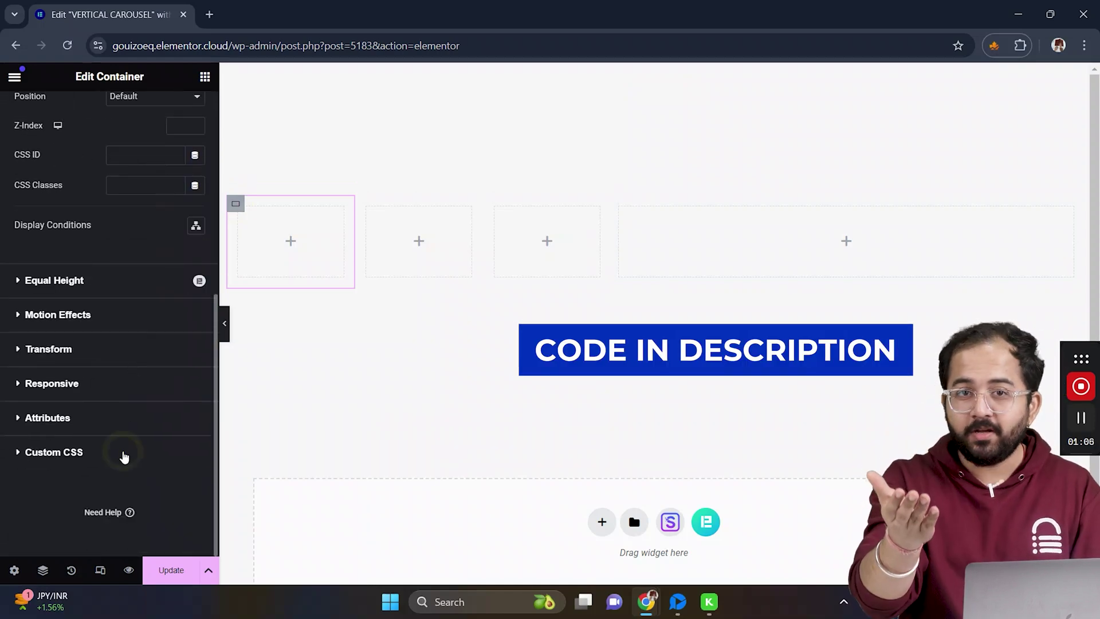
pyautogui.click(124, 453)
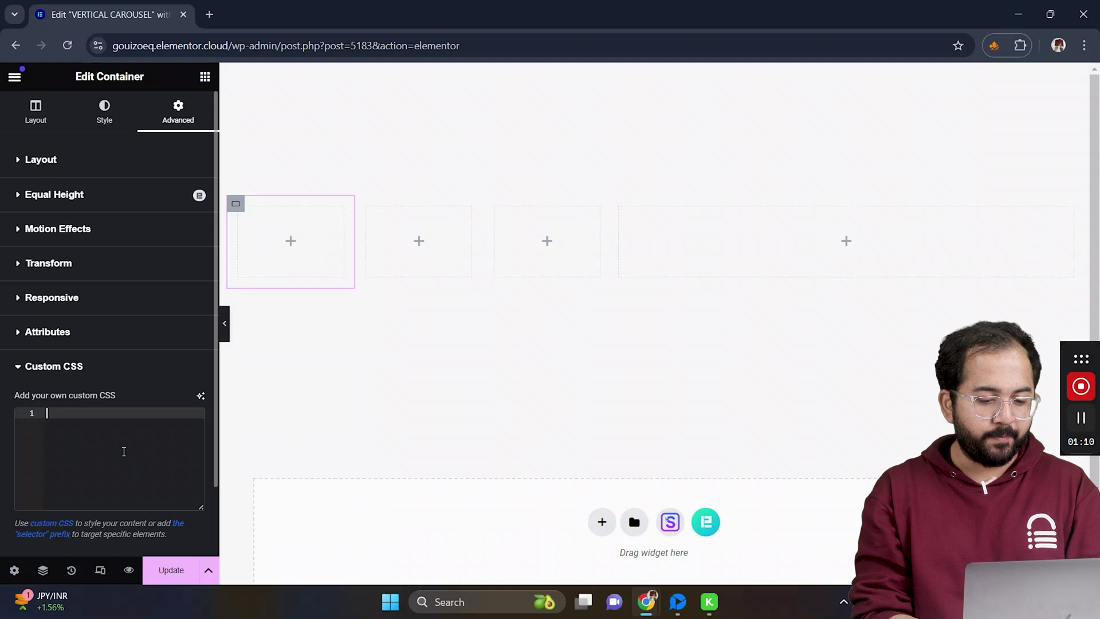
pyautogui.hotkey('ctrl', 'v')
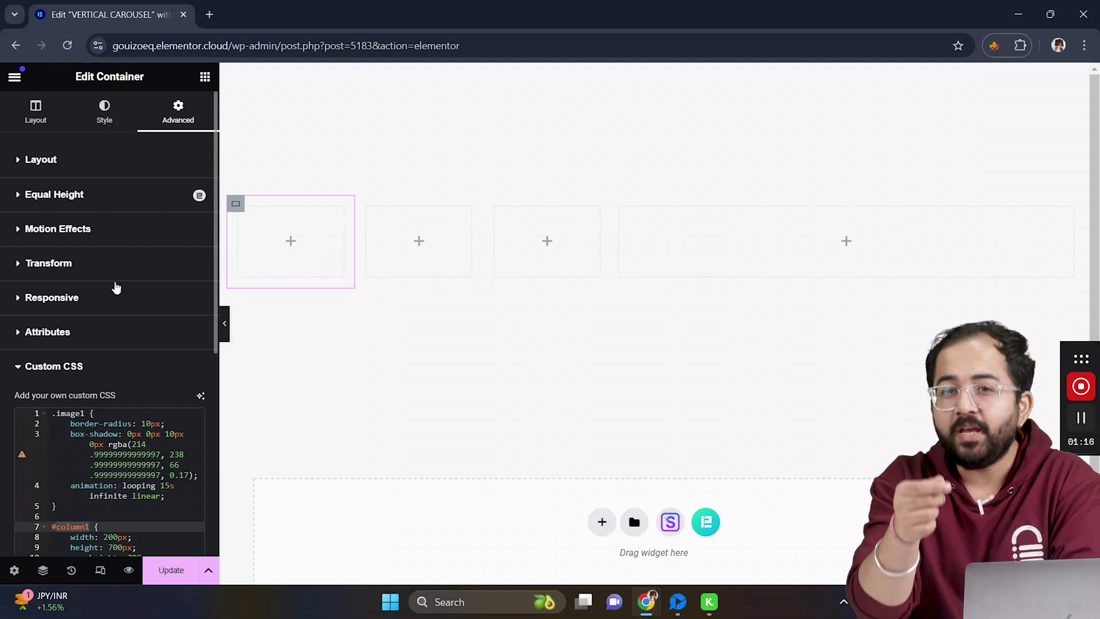
# Set the first column's CSS ID to column1
pyautogui.click(140, 164)
pyautogui.scroll(-2, 136, 401)
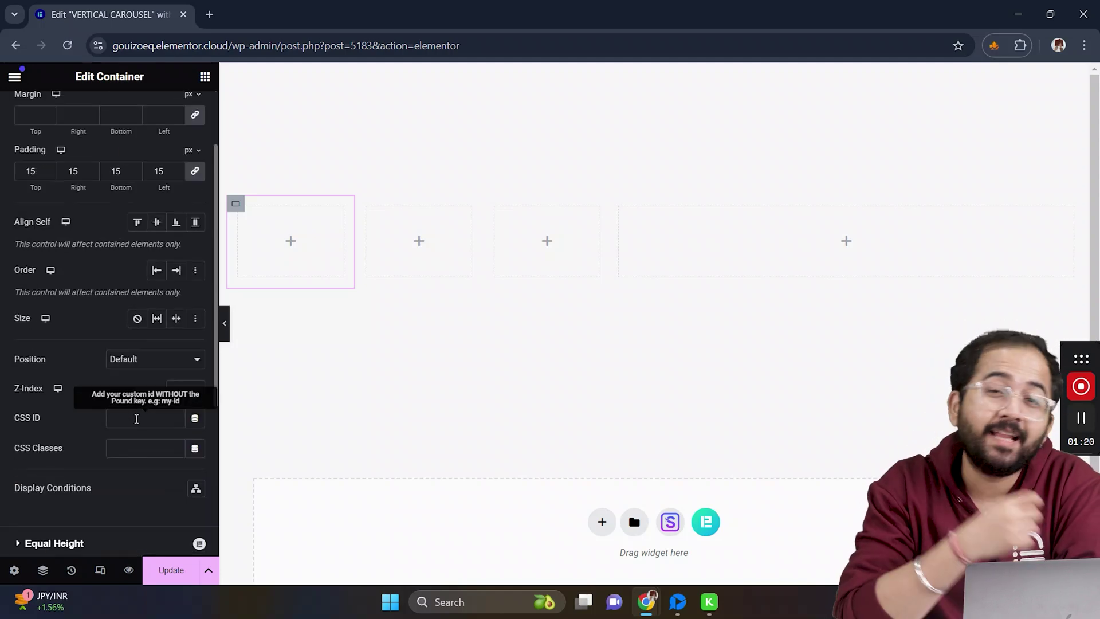
pyautogui.click(136, 418)
pyautogui.write('column1')
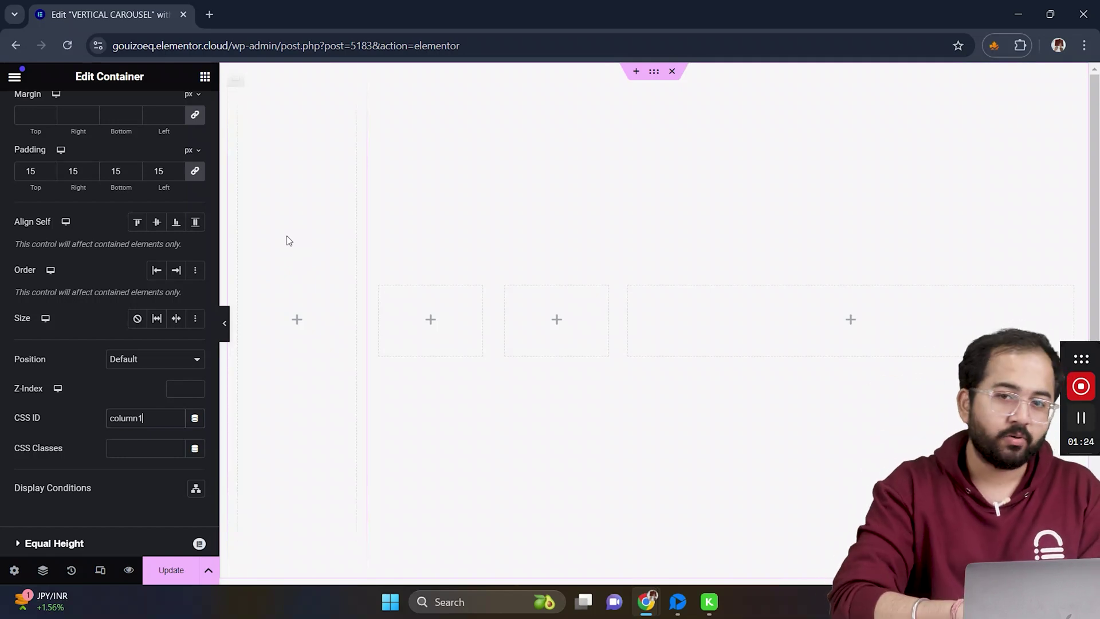
# Place an Image widget with the brownie photo in column 1 at custom 170 × 250 resolution
pyautogui.click(205, 77)
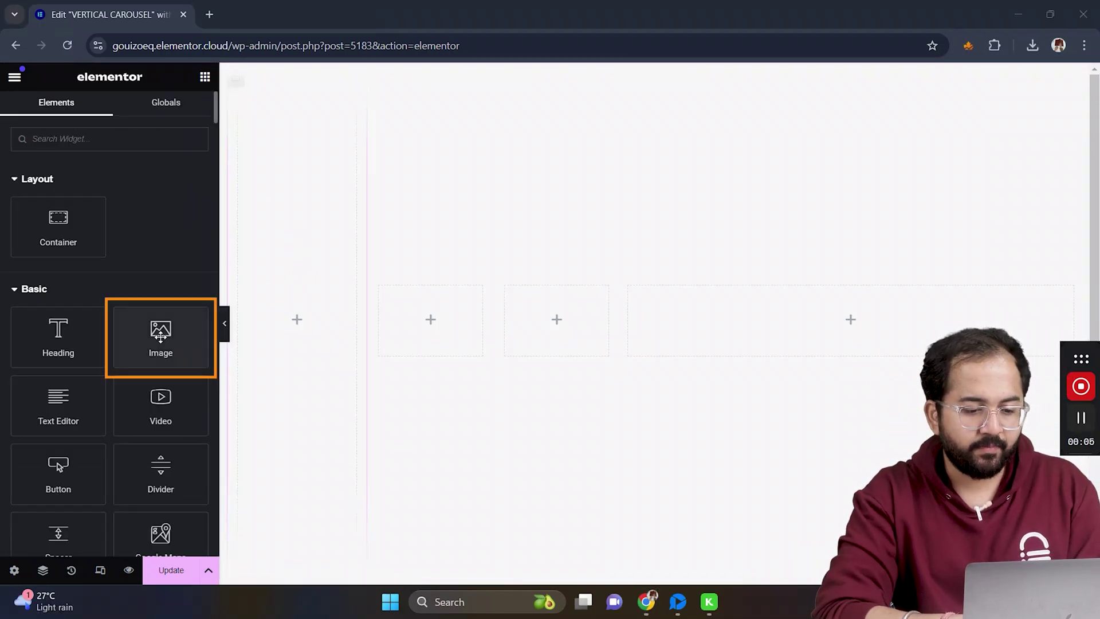
pyautogui.moveTo(160, 332); pyautogui.dragTo(309, 315)
pyautogui.click(229, 261)
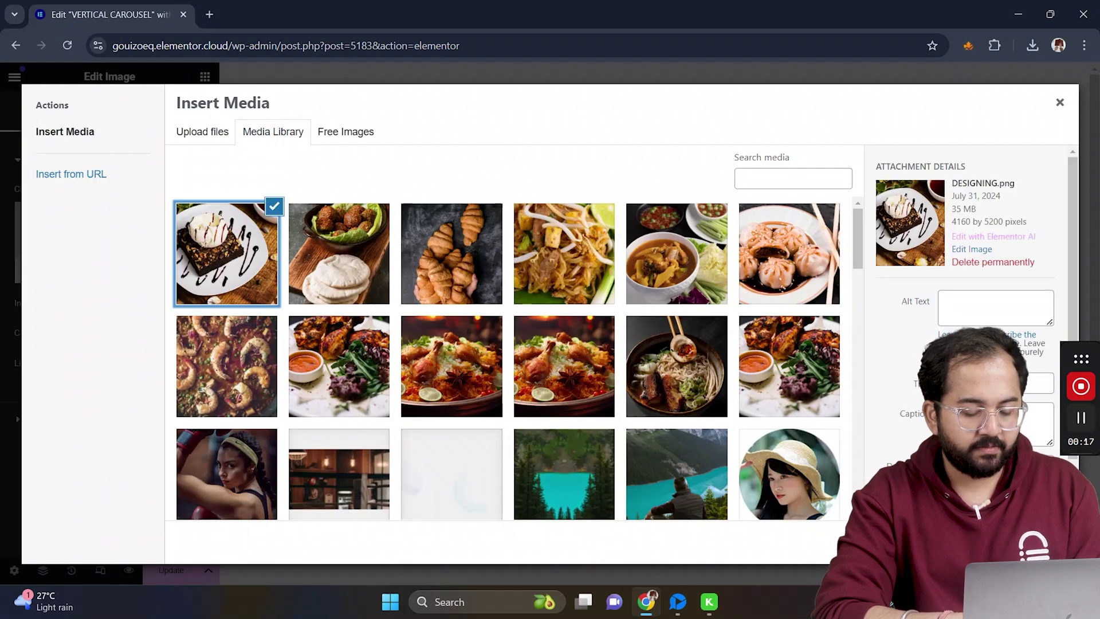
pyautogui.click(1026, 543)
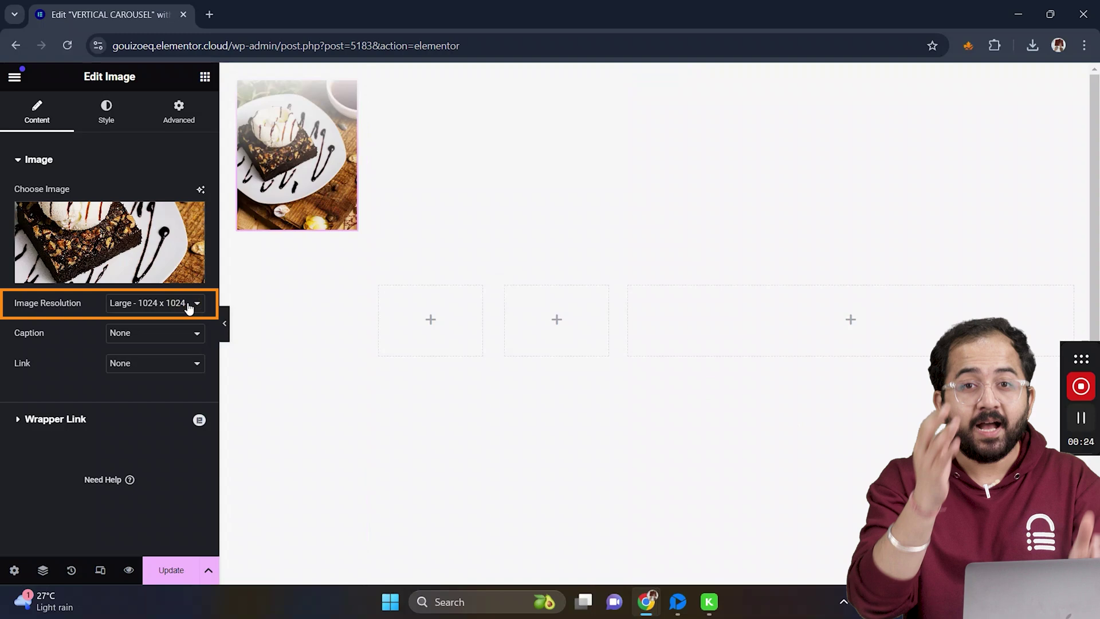
pyautogui.click(189, 307)
pyautogui.click(189, 470)
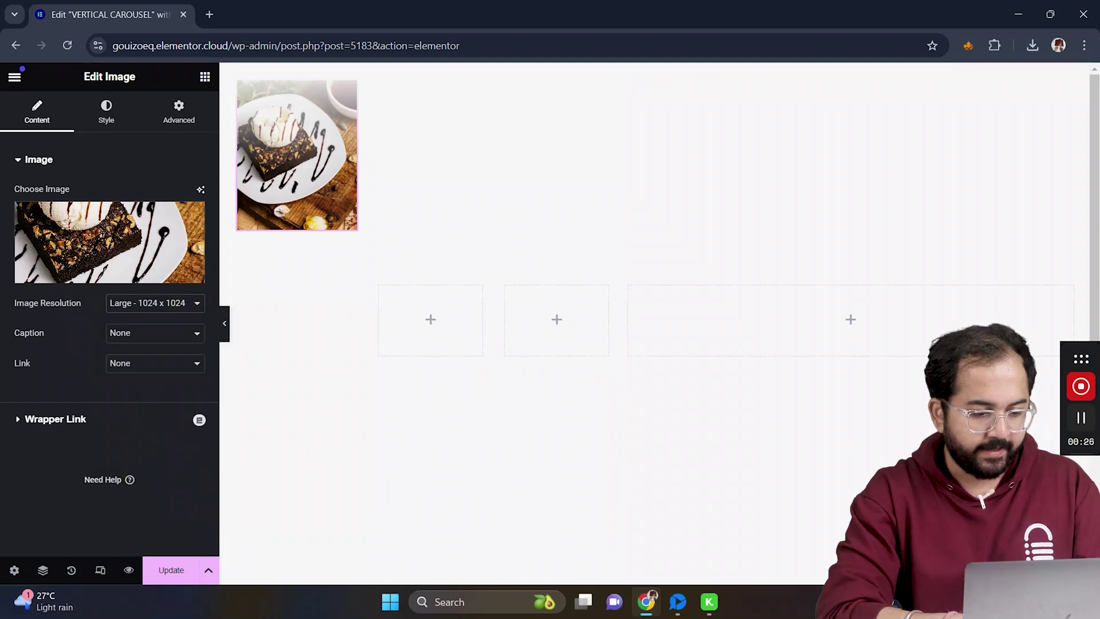
pyautogui.click(38, 376)
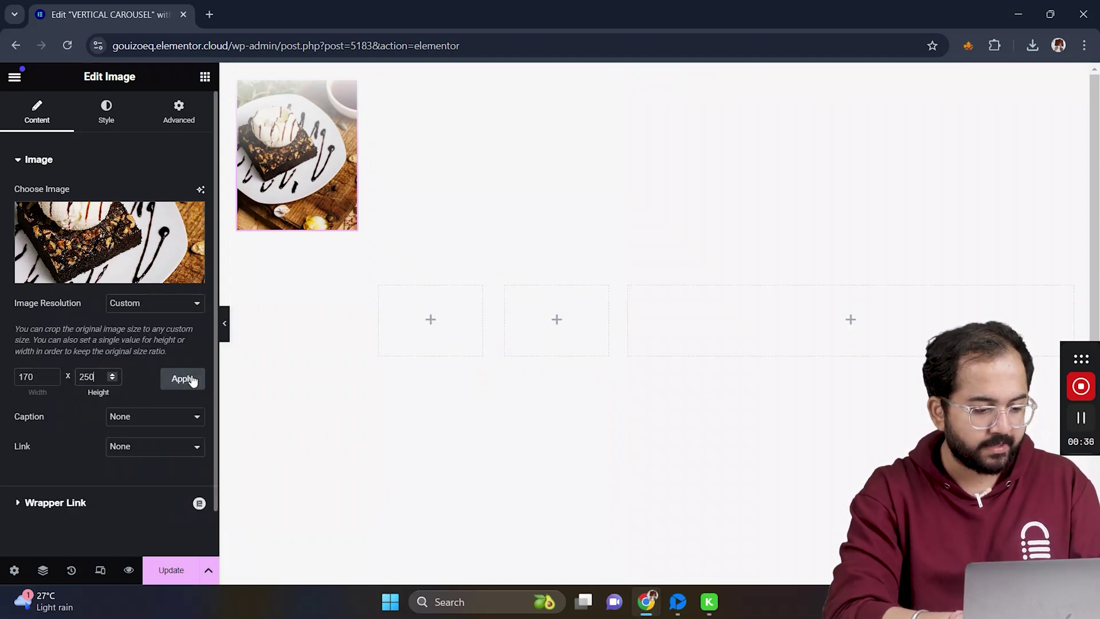
pyautogui.click(182, 379)
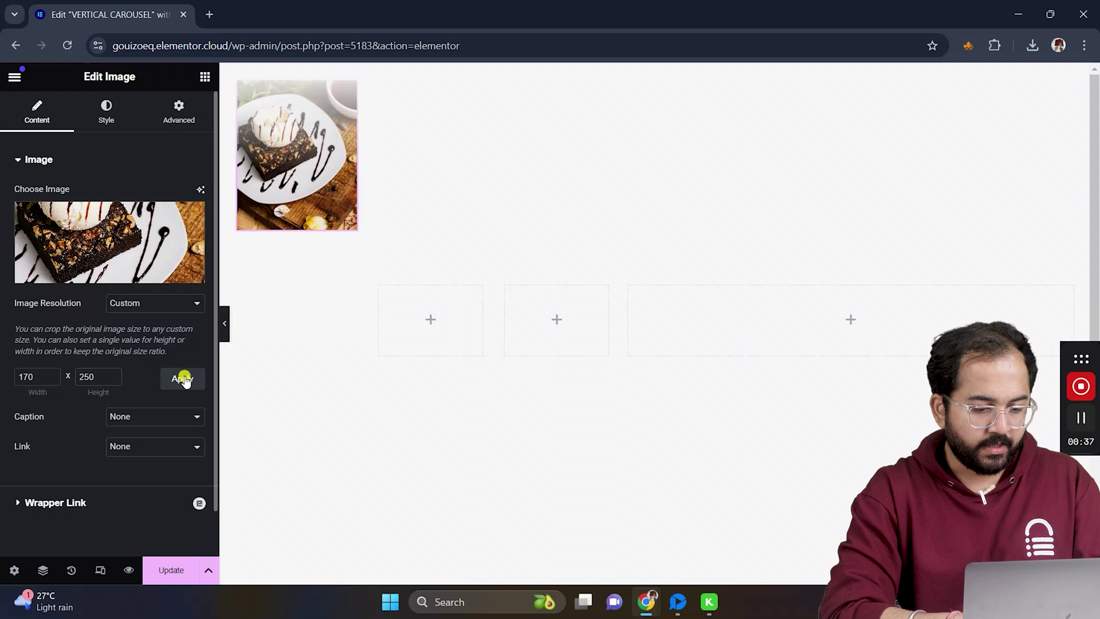
# Give the brownie image the CSS class image1
pyautogui.click(177, 117)
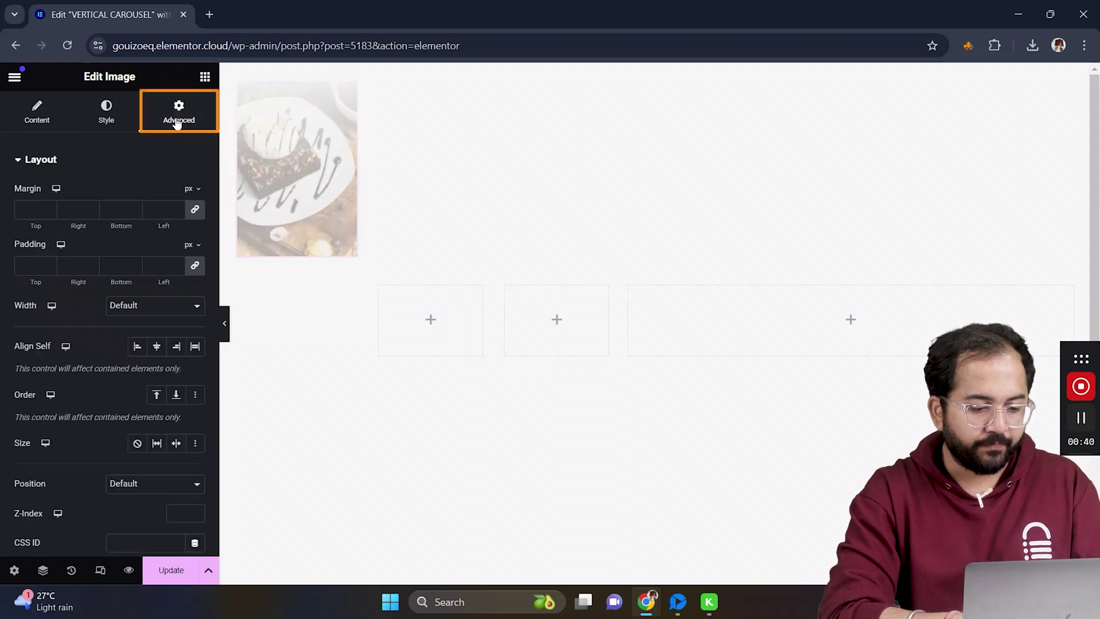
pyautogui.scroll(-3, 114, 315)
pyautogui.click(122, 435)
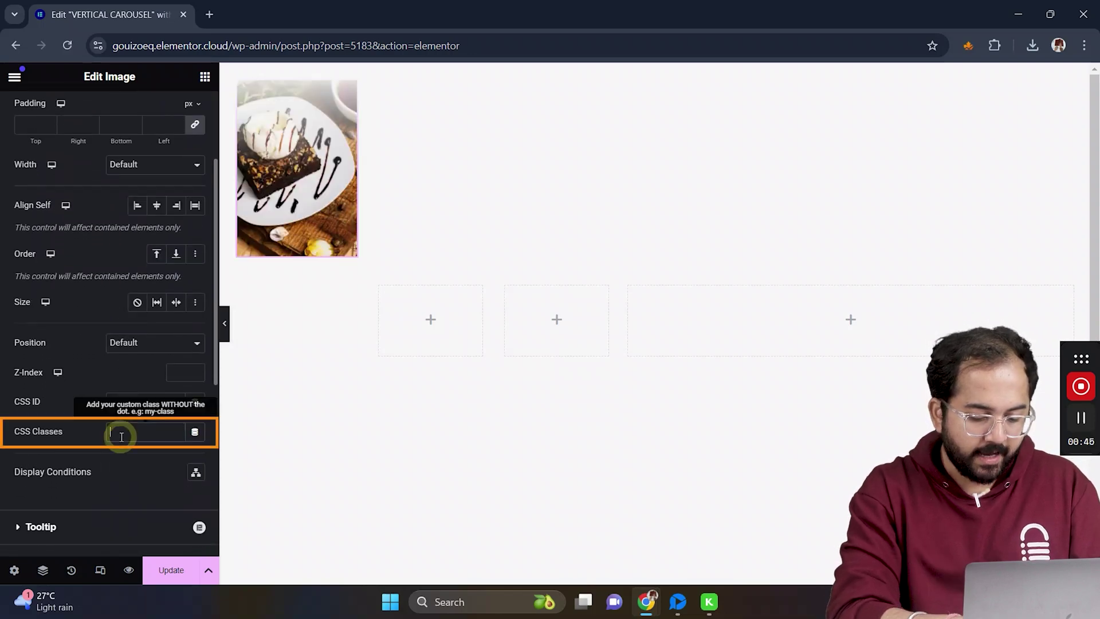
pyautogui.write('i')
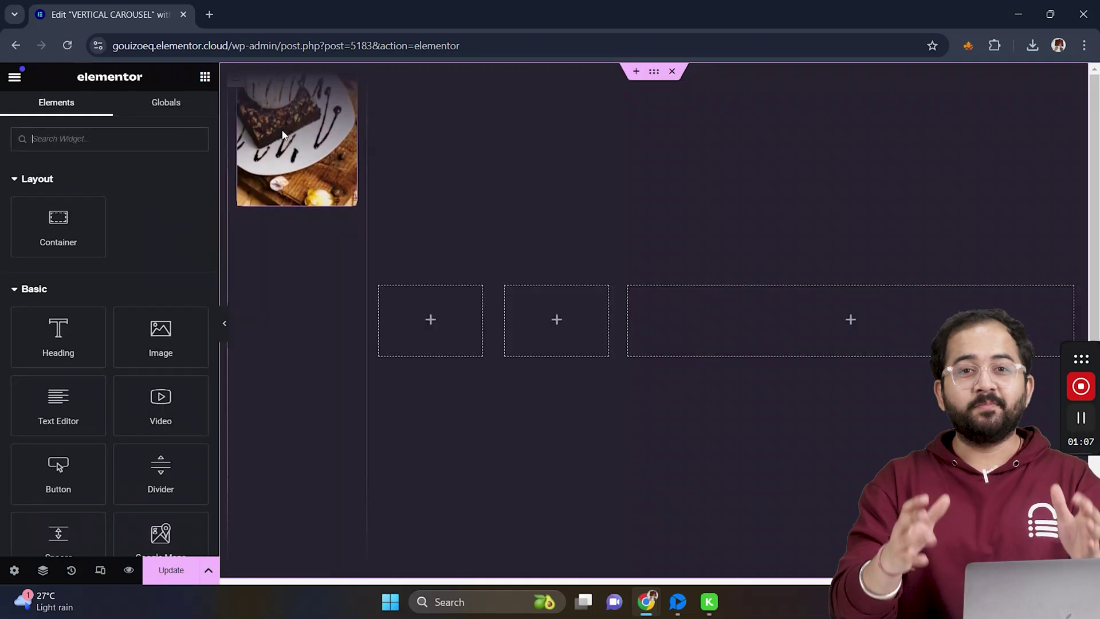
# Copy the brownie image widget and paste it into the column container
pyautogui.rightClick(287, 141)
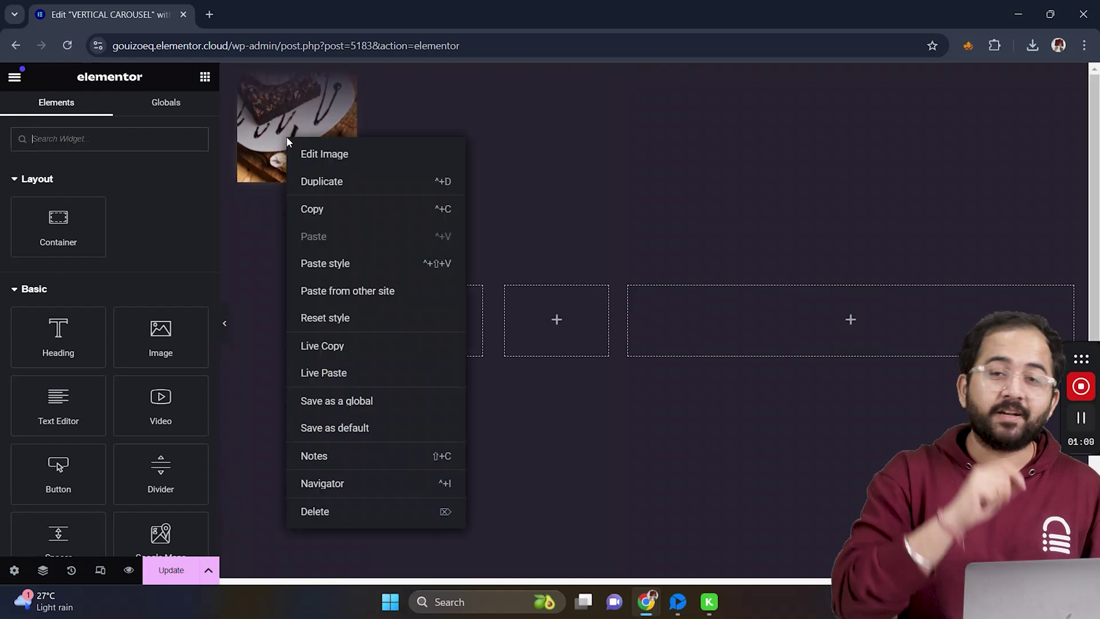
pyautogui.click(329, 210)
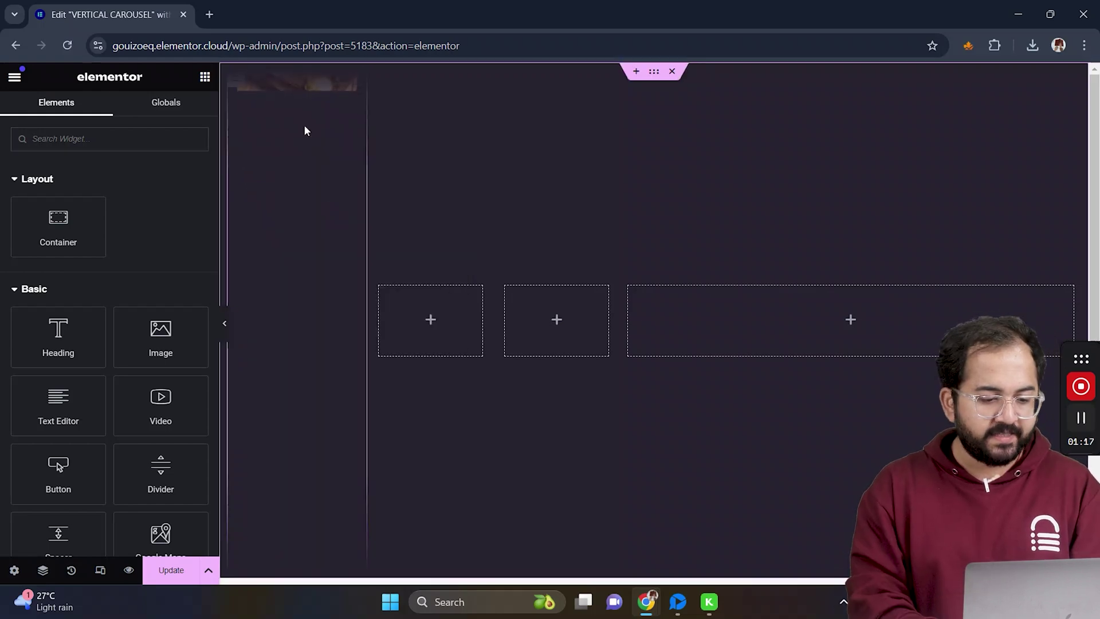
pyautogui.rightClick(304, 127)
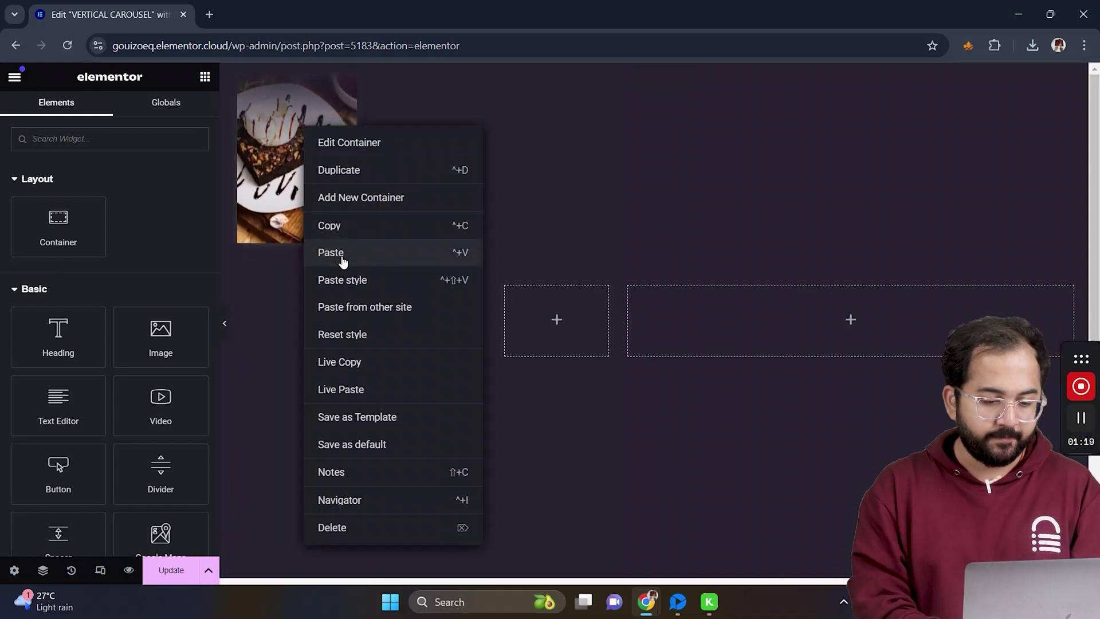
pyautogui.click(341, 259)
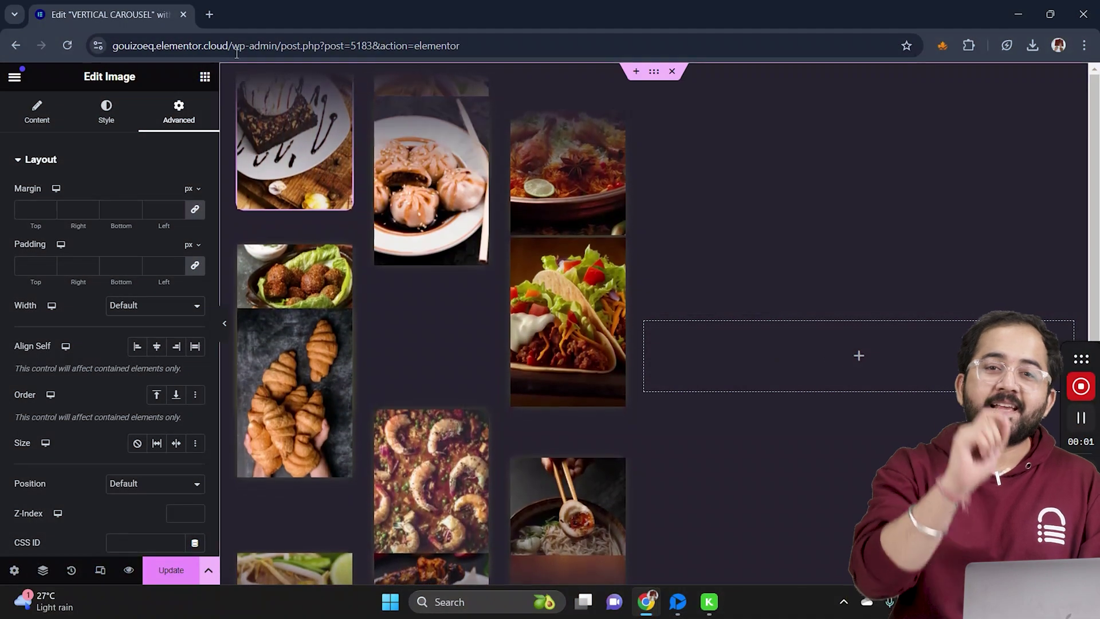
pyautogui.click(207, 81)
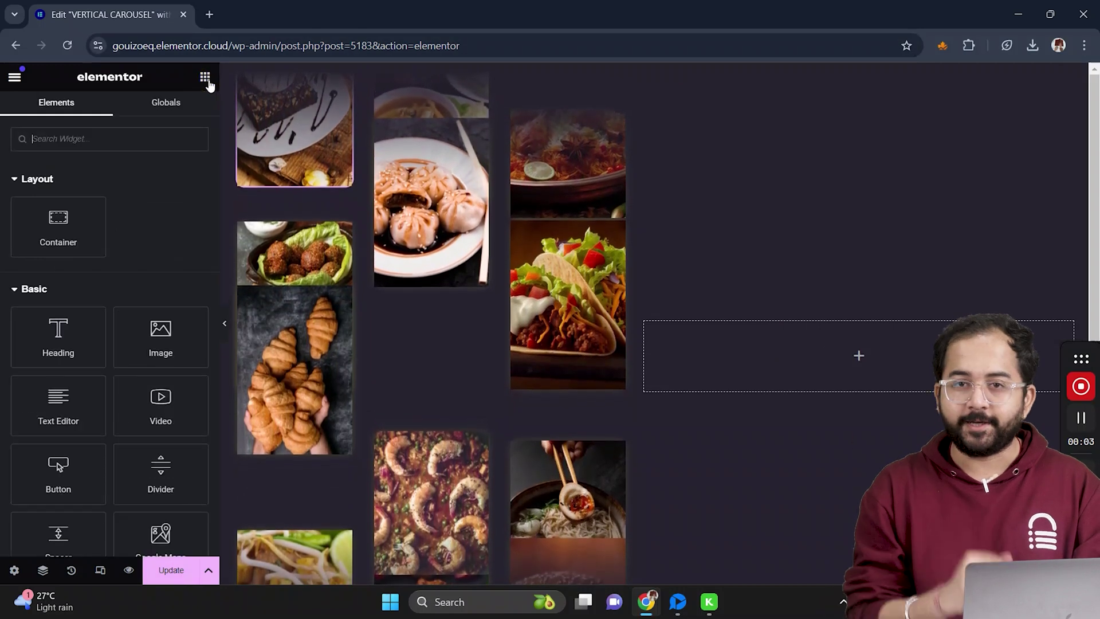
pyautogui.moveTo(78, 316); pyautogui.dragTo(800, 358)
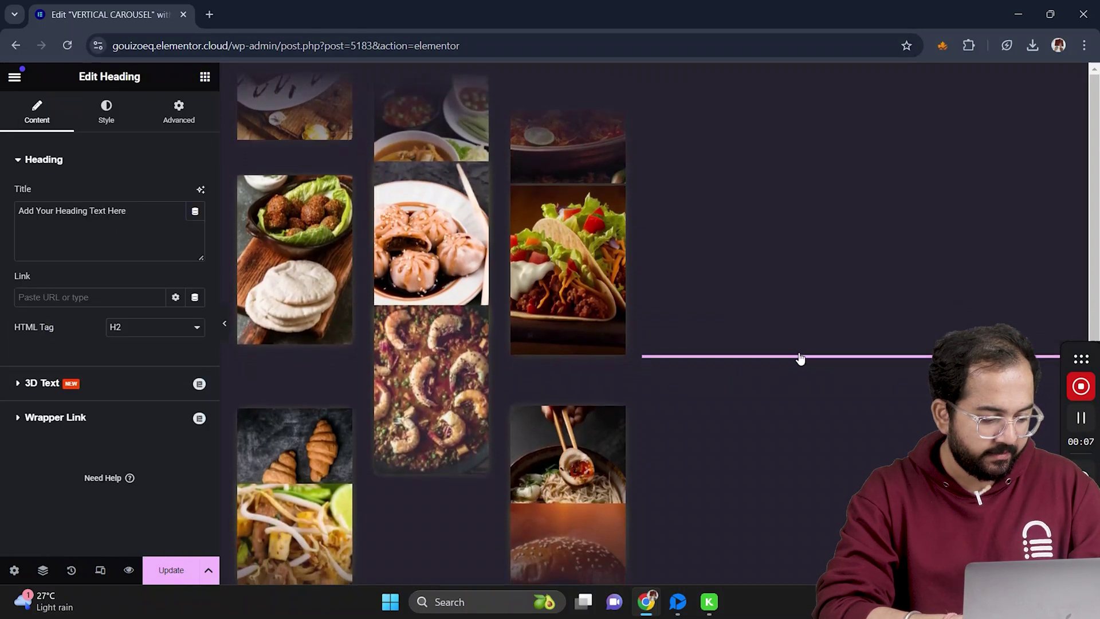
pyautogui.tripleClick(134, 215)
pyautogui.press('BackSpace')
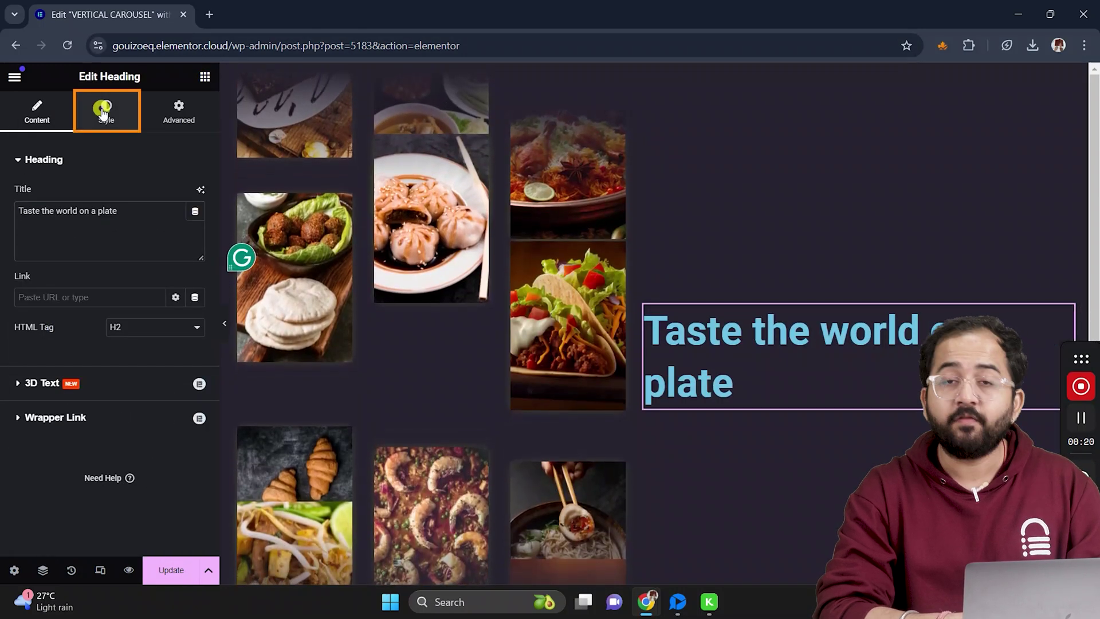
pyautogui.click(104, 114)
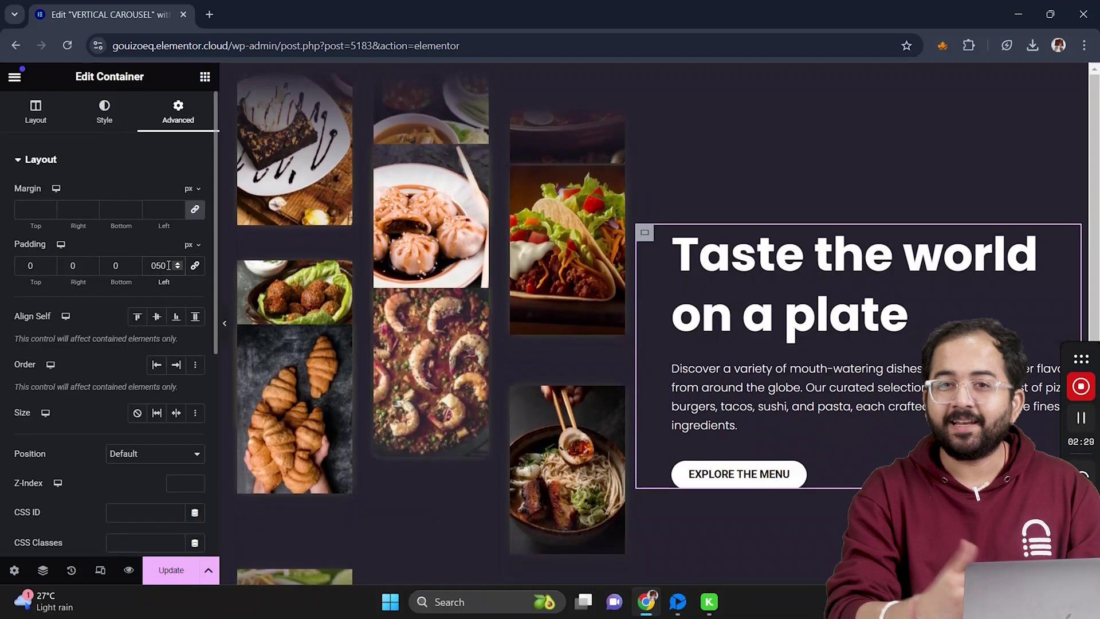
pyautogui.click(172, 570)
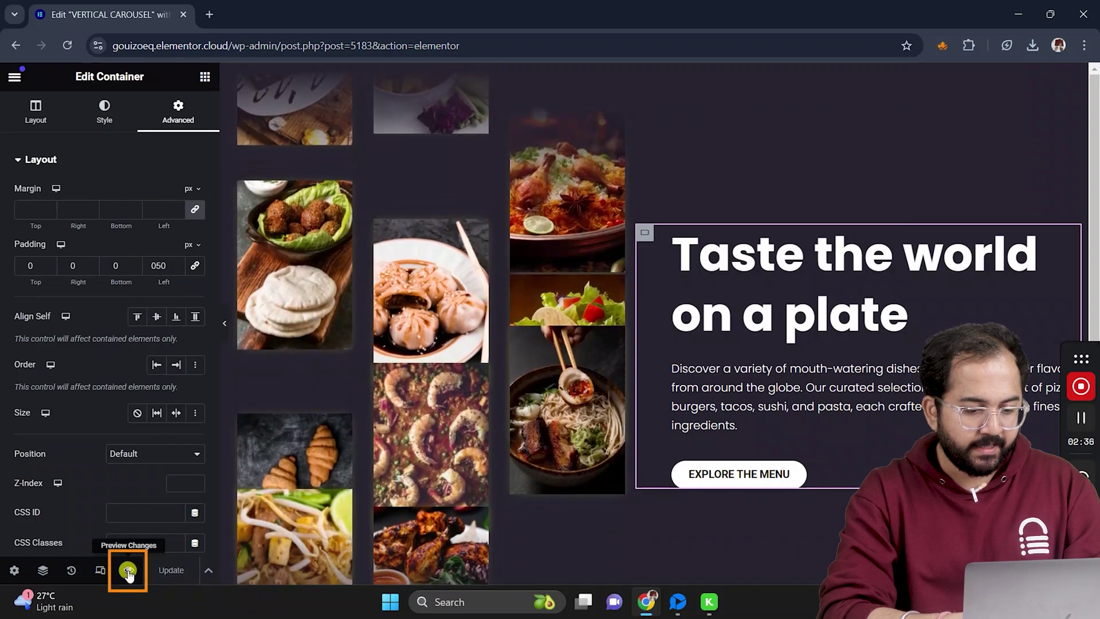
pyautogui.click(128, 570)
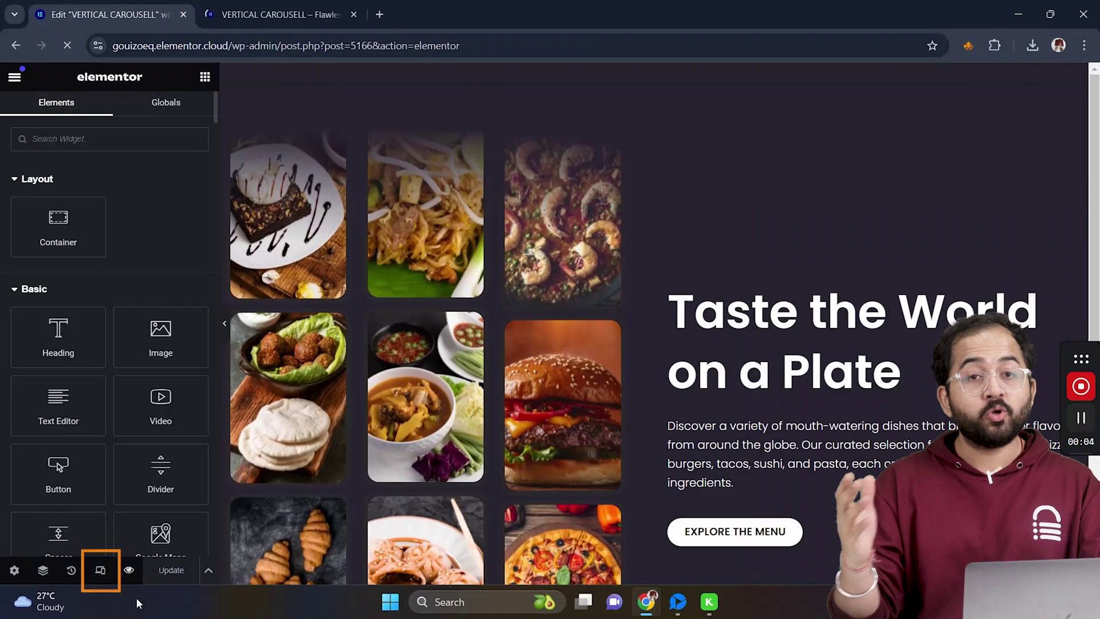
pyautogui.click(101, 570)
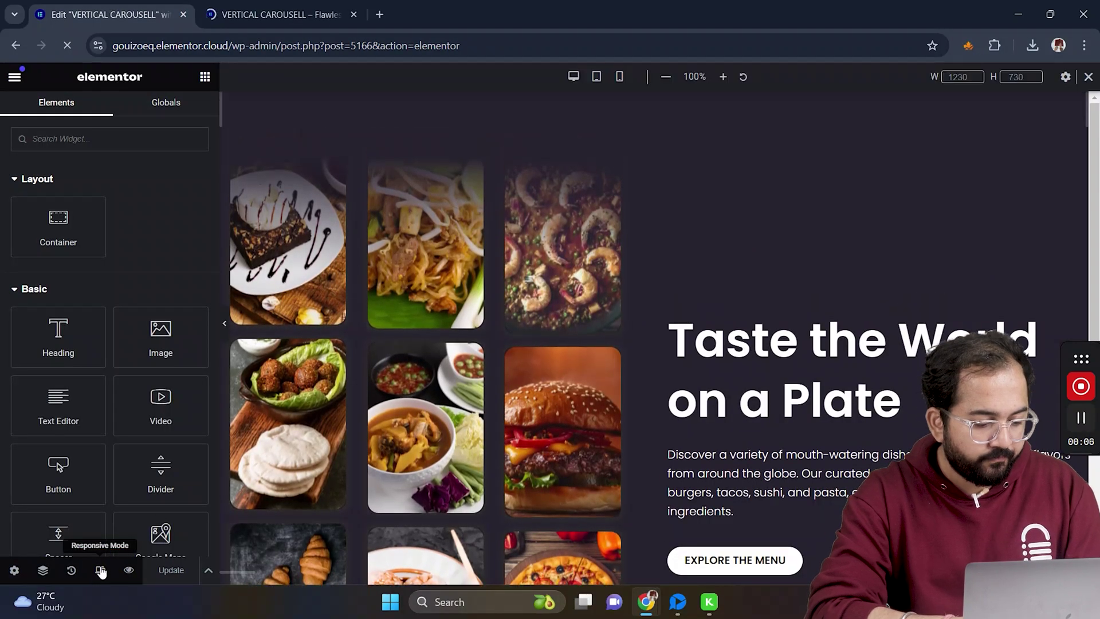
pyautogui.click(620, 78)
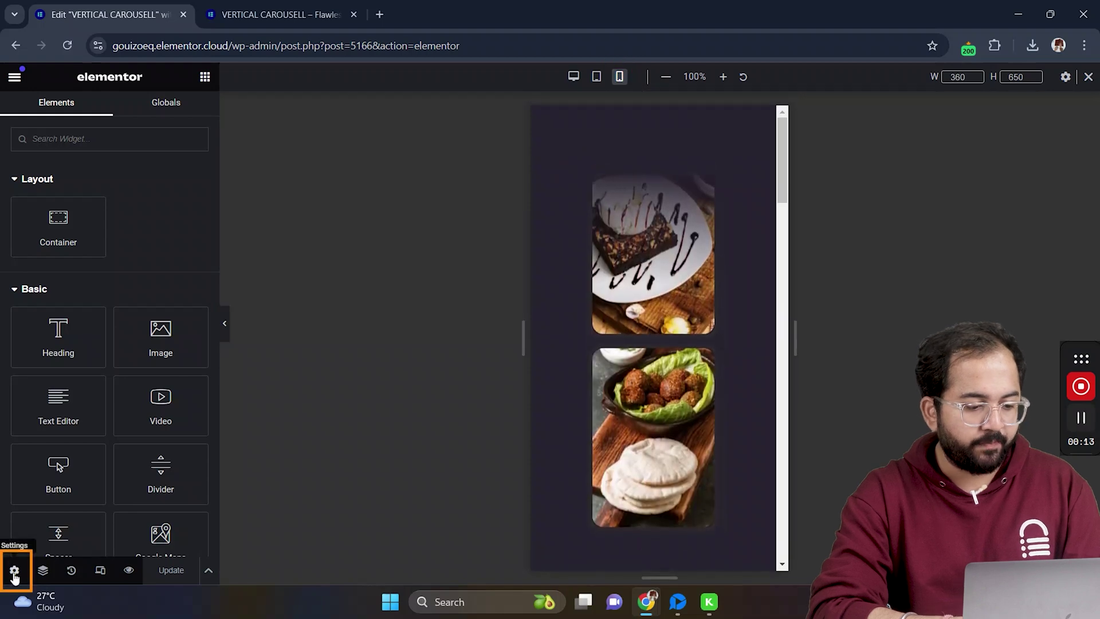
pyautogui.click(15, 570)
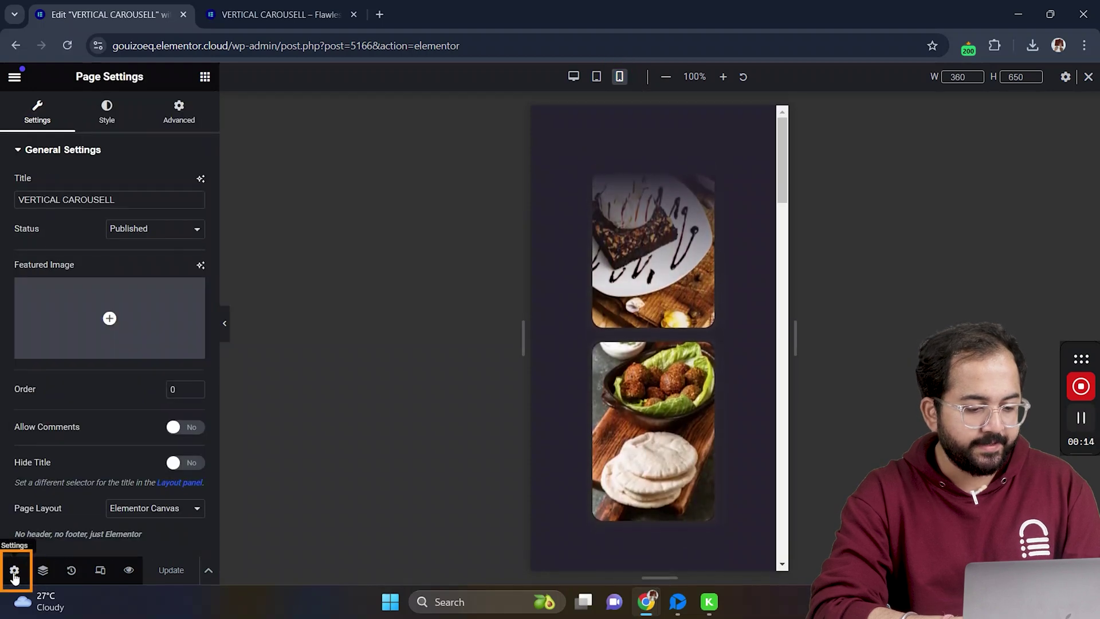
pyautogui.click(186, 114)
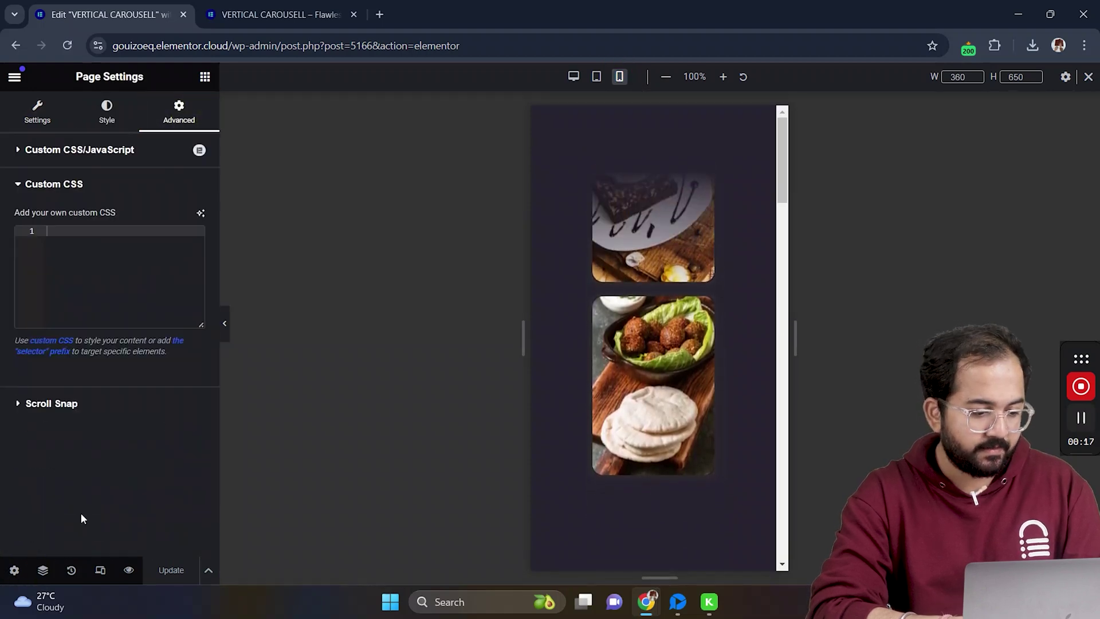
pyautogui.click(85, 308)
pyautogui.write('@media only screen and (max-width: 360px) {     #column1, #column2, #column3 {         width: 100px;         height: 350px;         max-height: 350px;     } }')
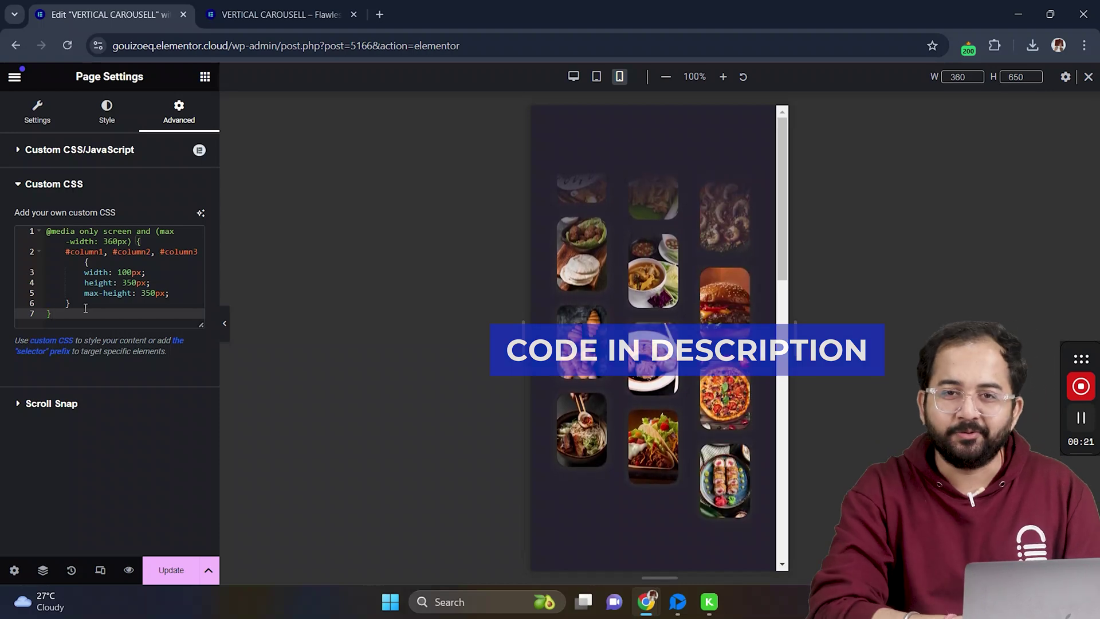
pyautogui.scroll(-8, 590, 372)
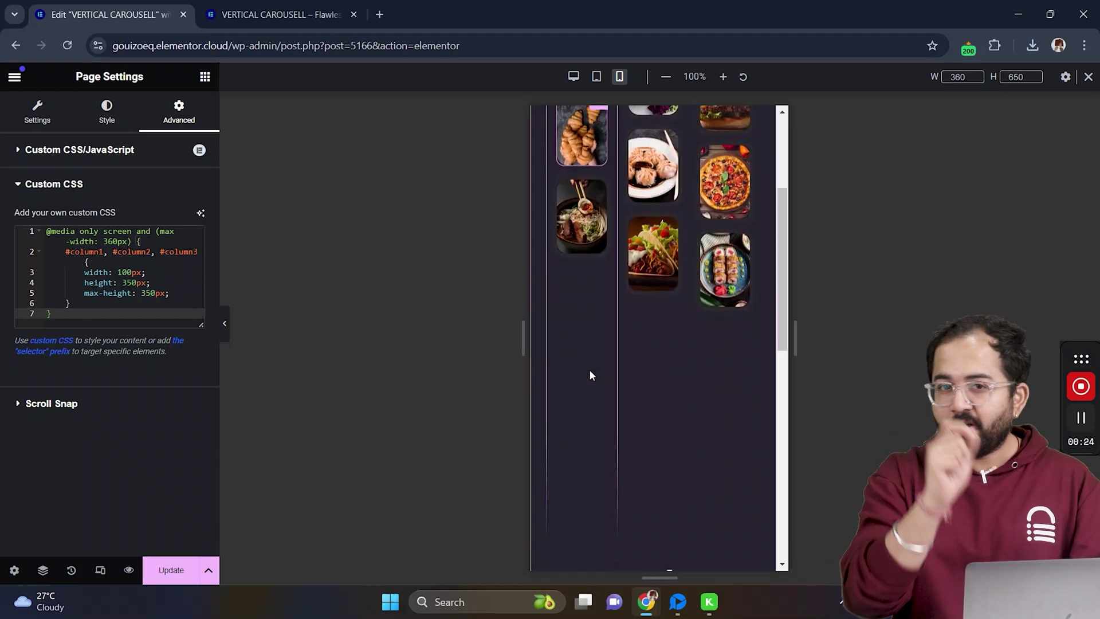
pyautogui.scroll(-2, 594, 394)
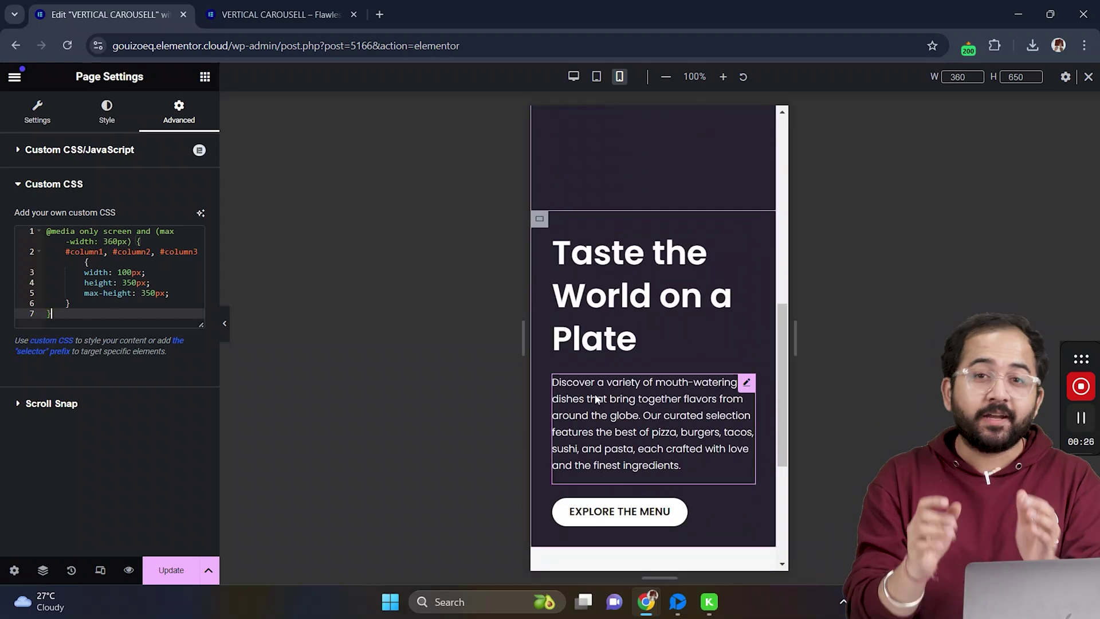
# Set custom mobile order values: text container 1, carousel columns after it
pyautogui.click(540, 219)
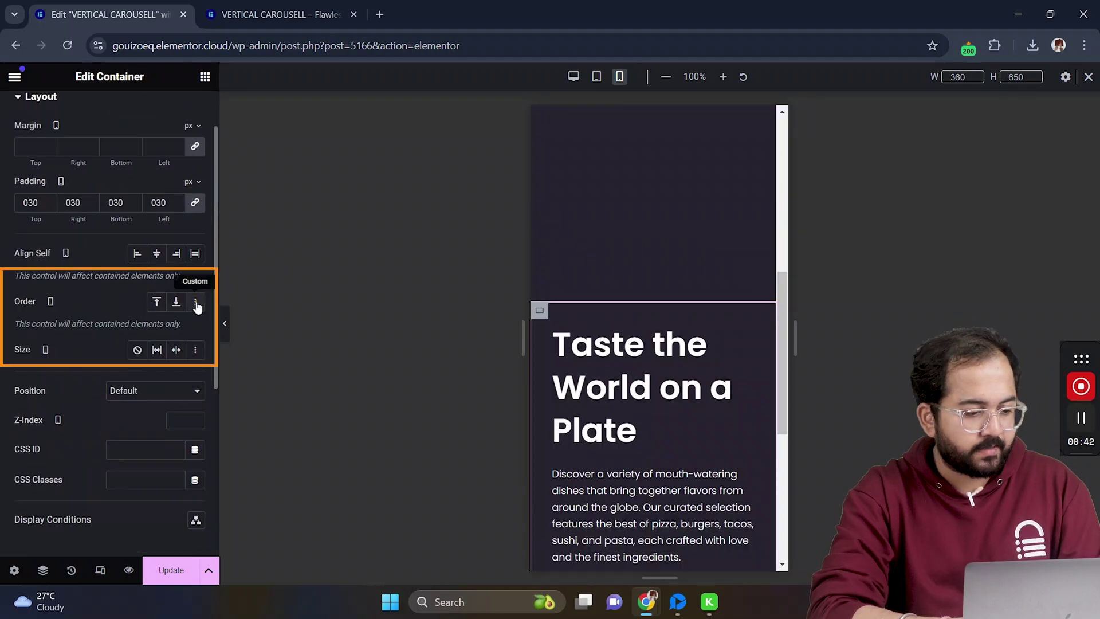
pyautogui.click(196, 304)
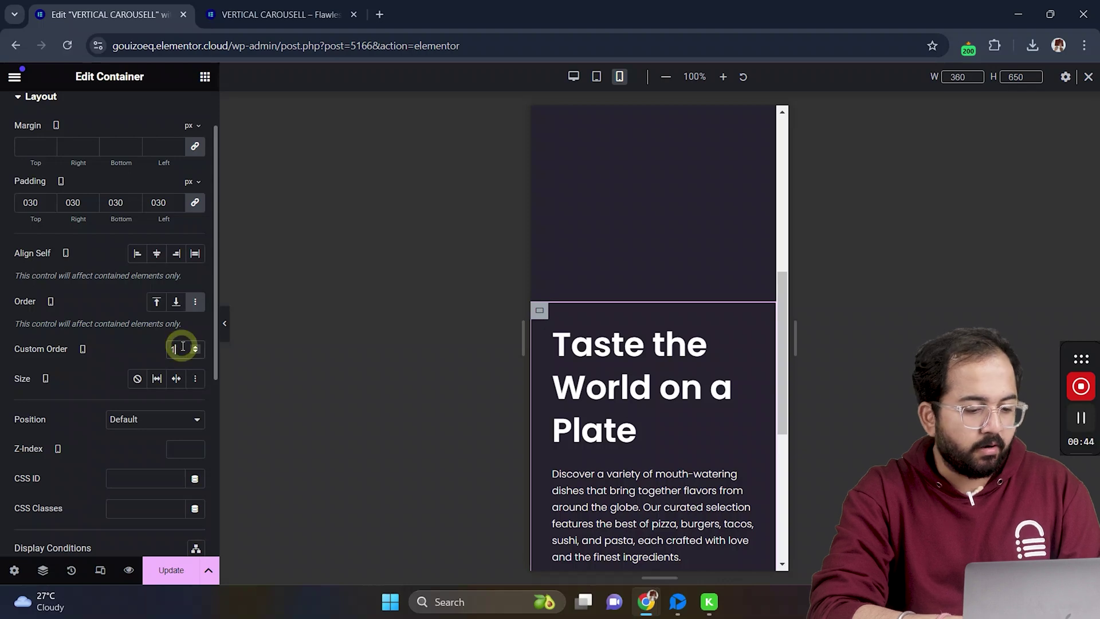
pyautogui.scroll(5, 571, 280)
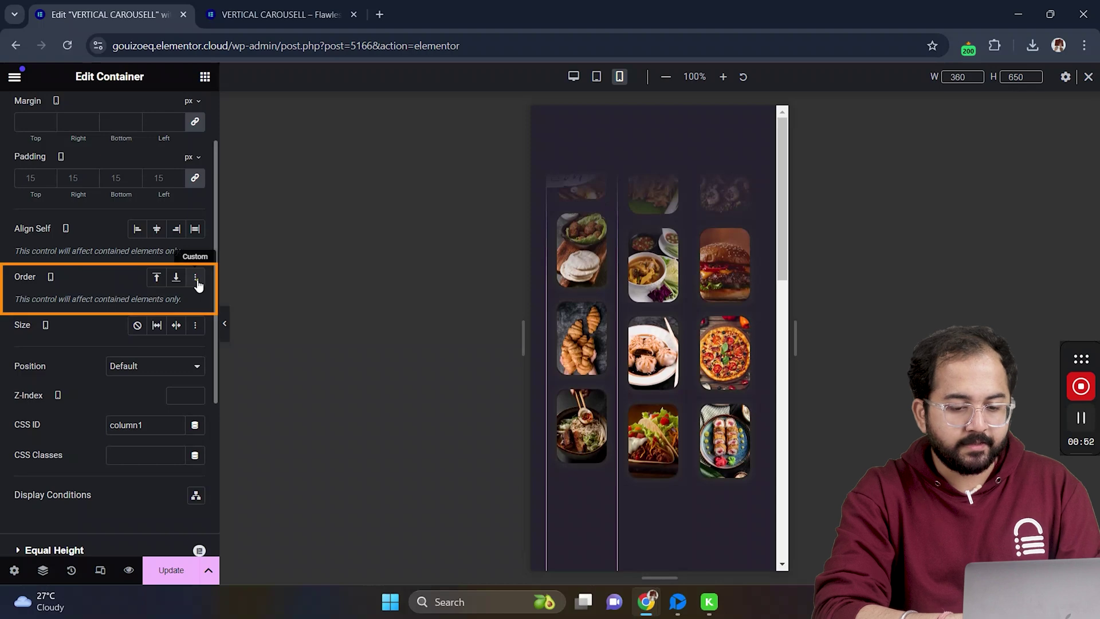
pyautogui.click(196, 278)
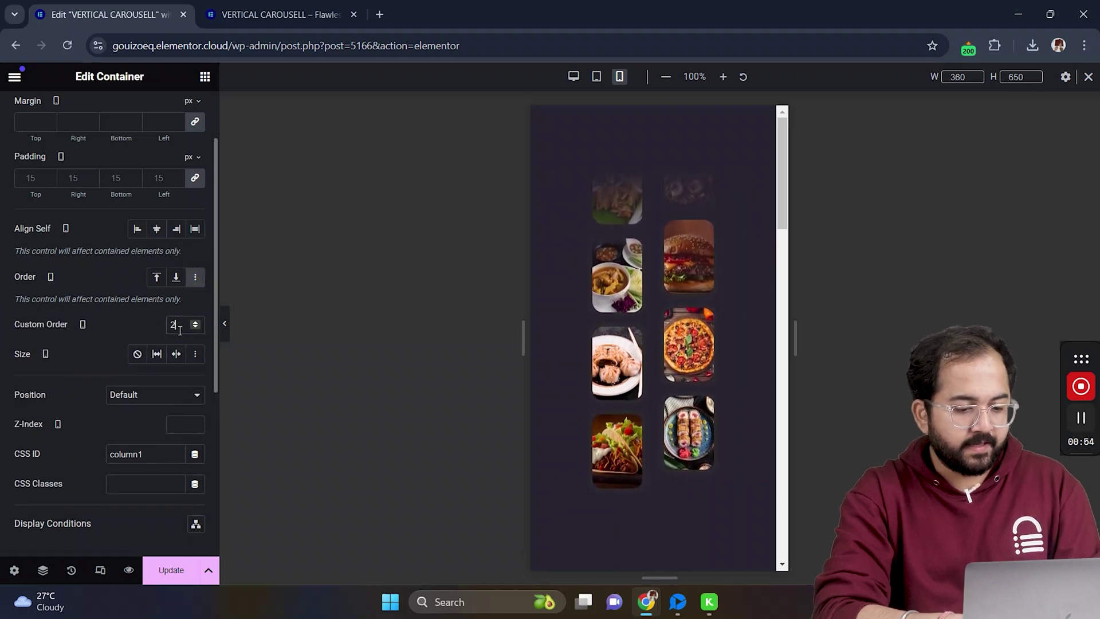
pyautogui.click(596, 186)
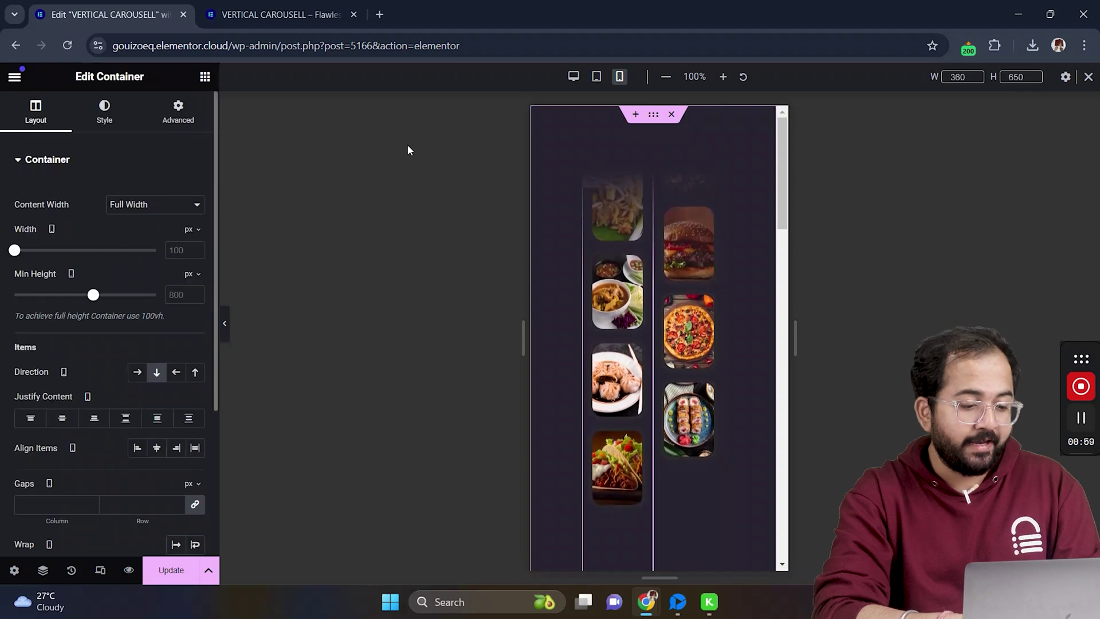
pyautogui.click(170, 112)
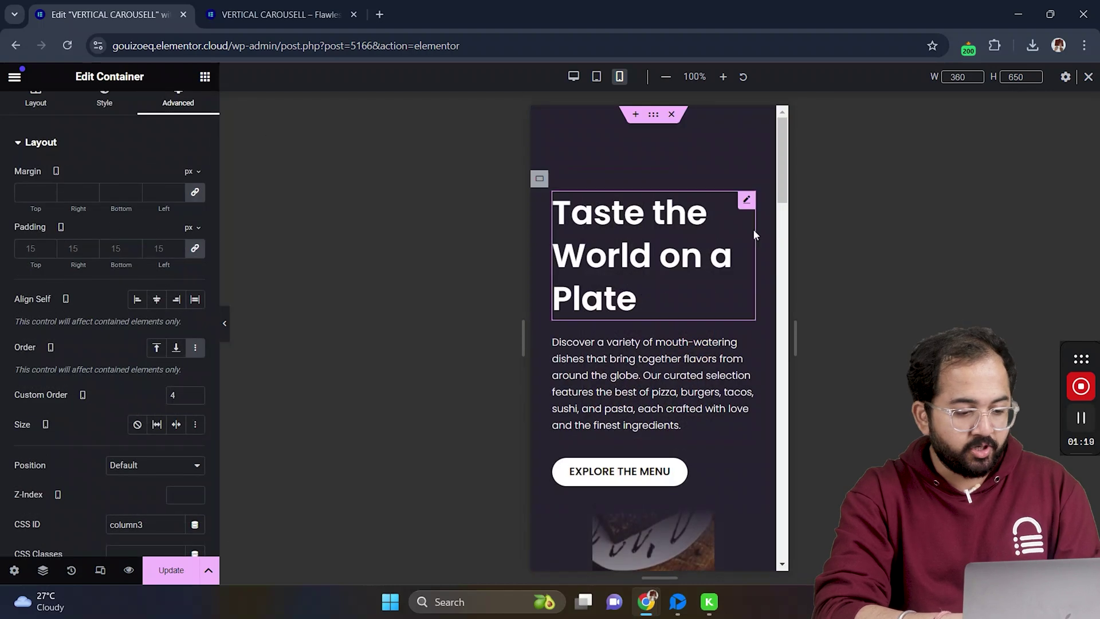
pyautogui.click(1086, 76)
# Update the page to save the mobile ordering changes
pyautogui.click(171, 570)
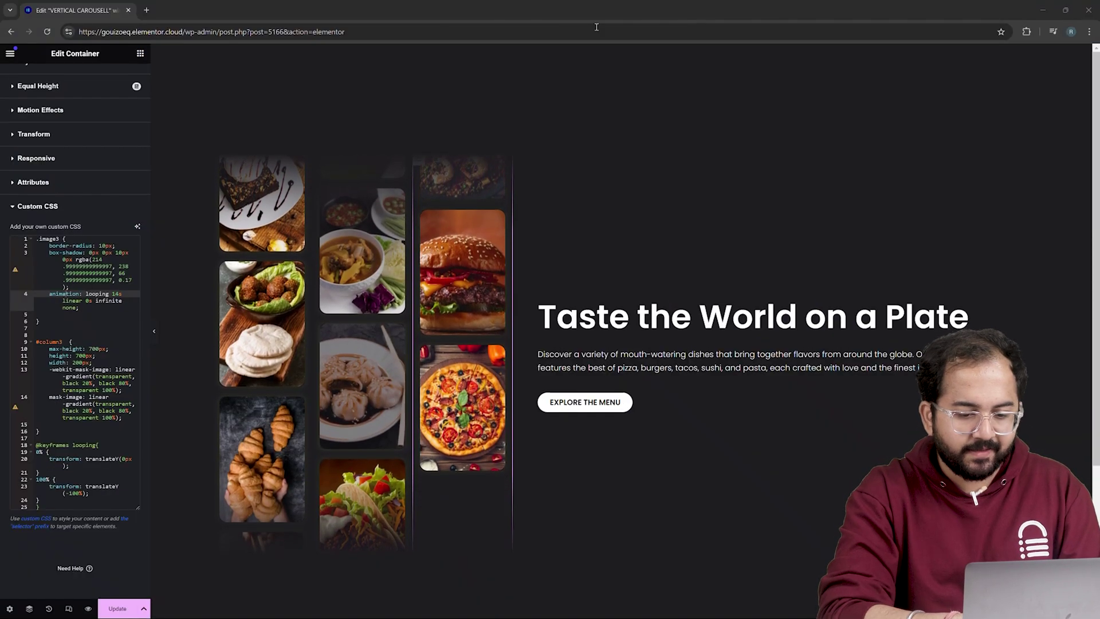
pyautogui.click(410, 56)
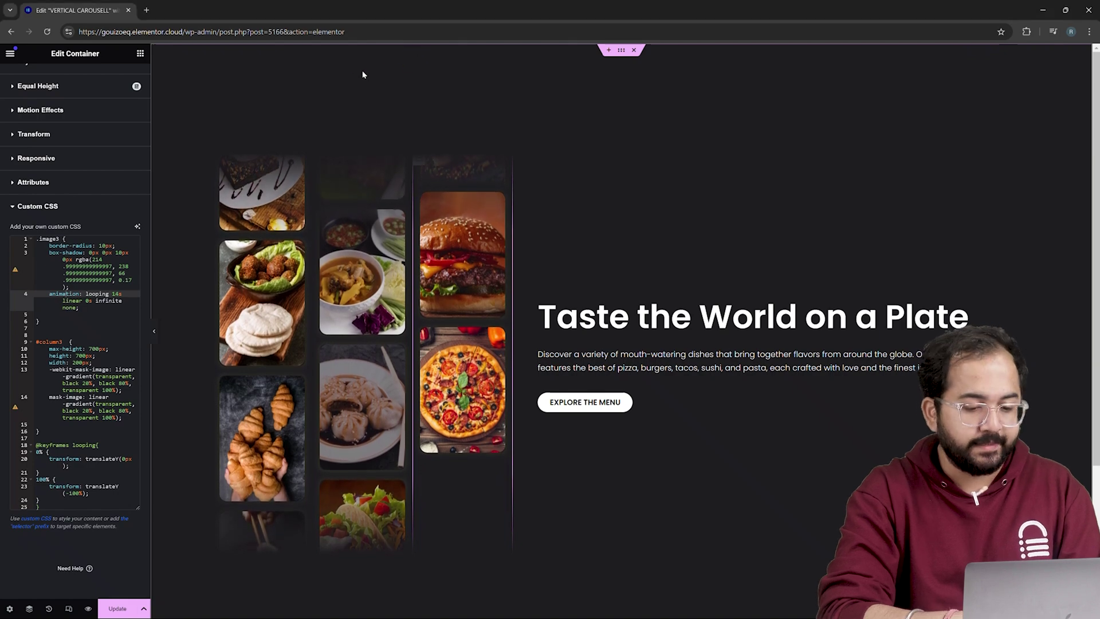
pyautogui.click(140, 53)
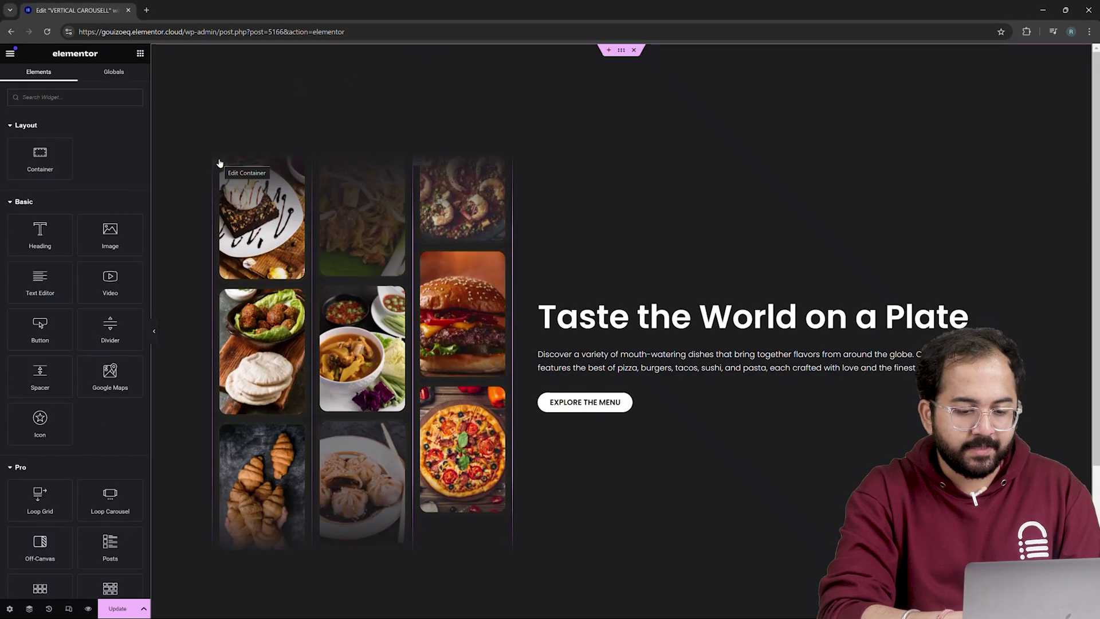
# In the column Custom CSS, change the loop to 14s and the mask stop to black 50%
pyautogui.click(219, 165)
pyautogui.click(34, 566)
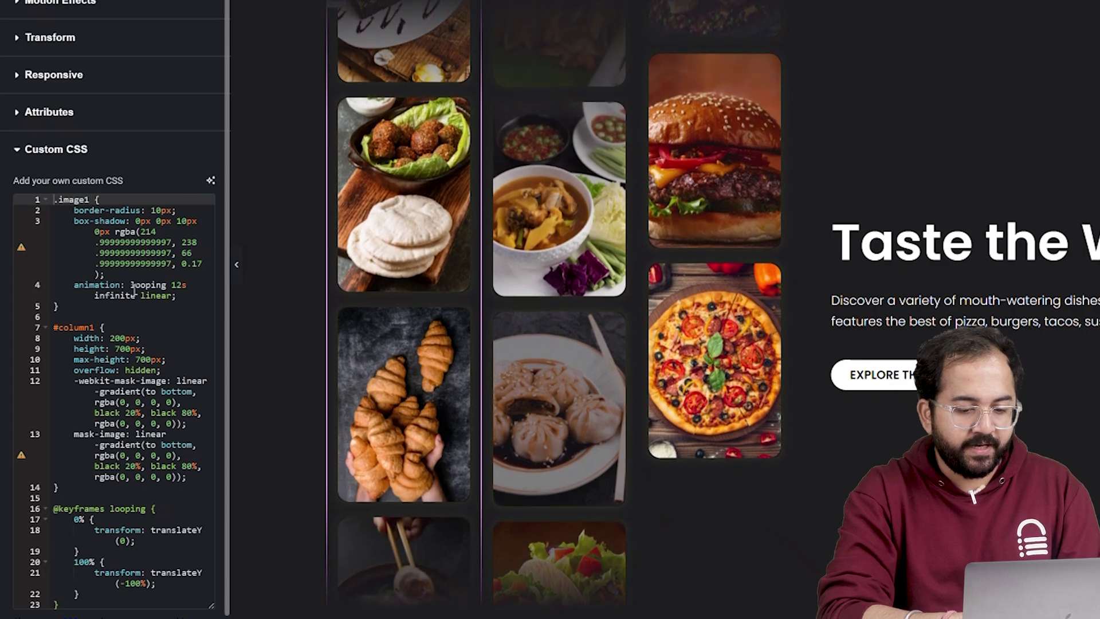
pyautogui.click(194, 284)
pyautogui.press('Left')
pyautogui.press('BackSpace')
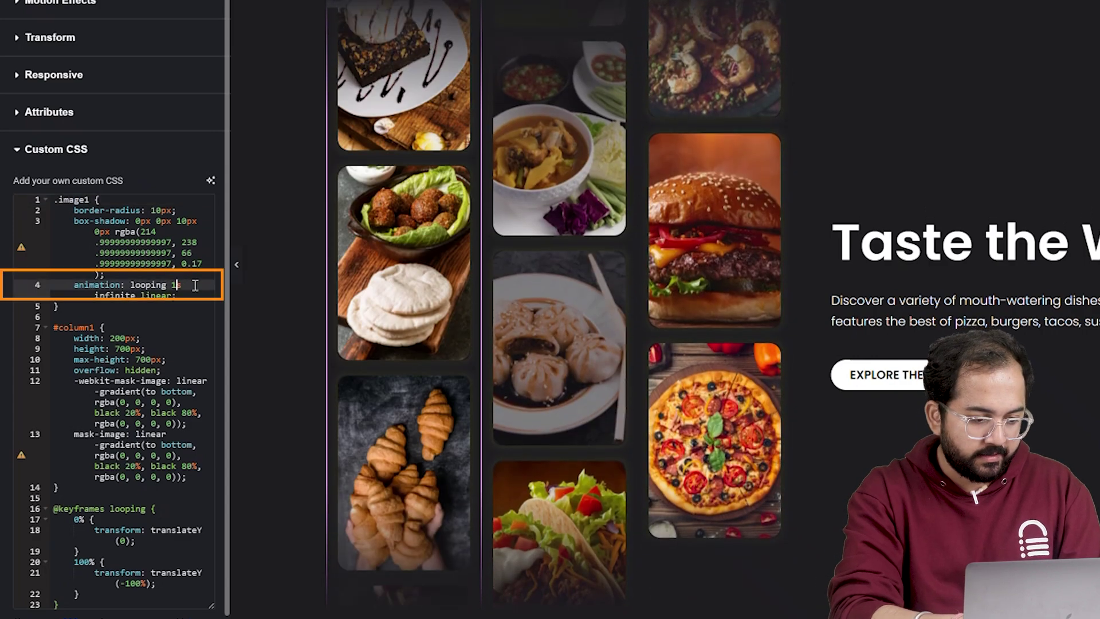
pyautogui.write('4')
pyautogui.click(144, 466)
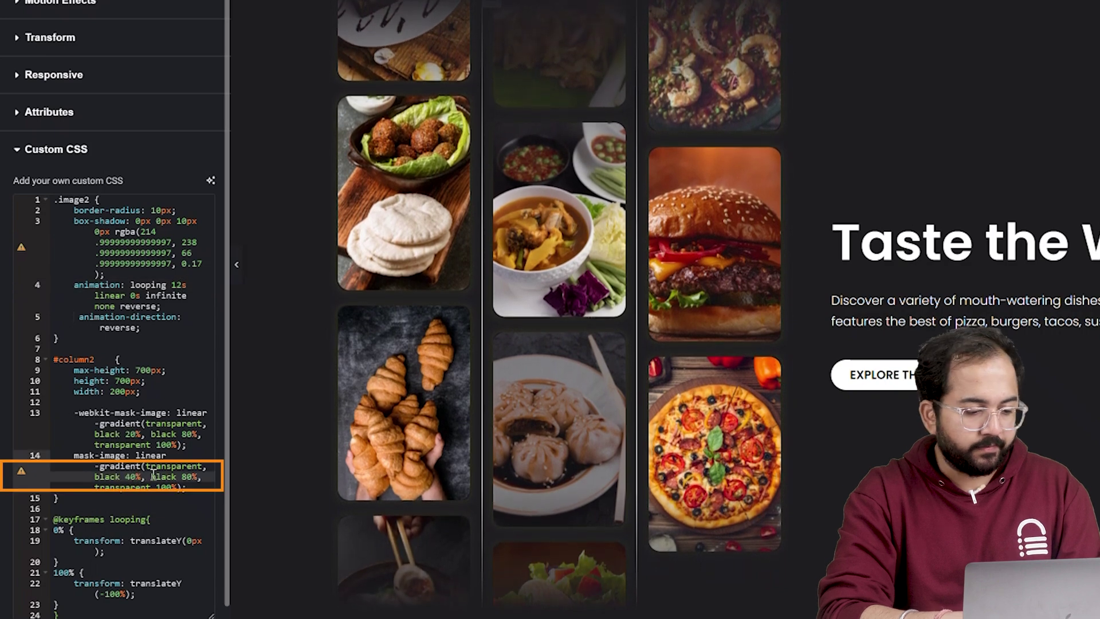
pyautogui.press('BackSpace')
pyautogui.write('5')
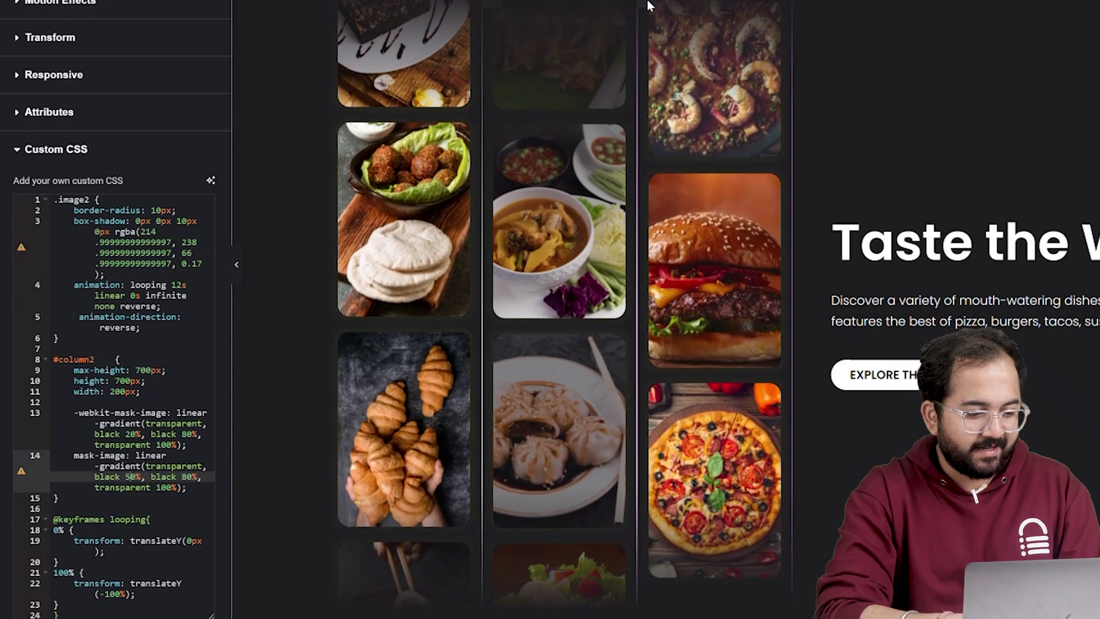
pyautogui.click(649, 6)
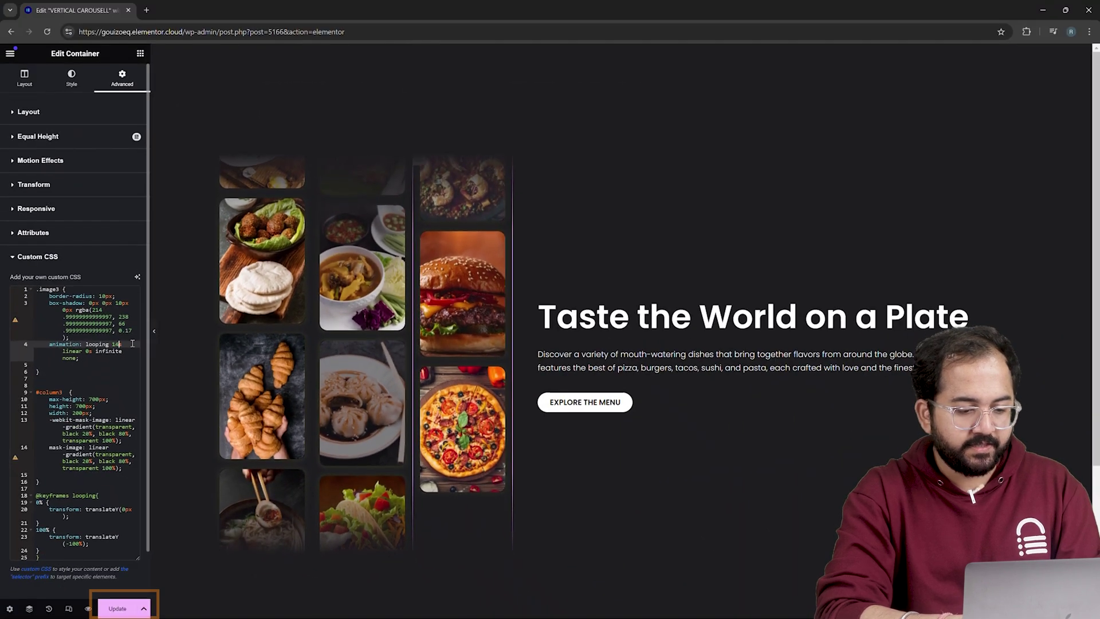
# Preview the finished dark hero with its three staggered food carousel columns in a new tab
pyautogui.click(88, 607)
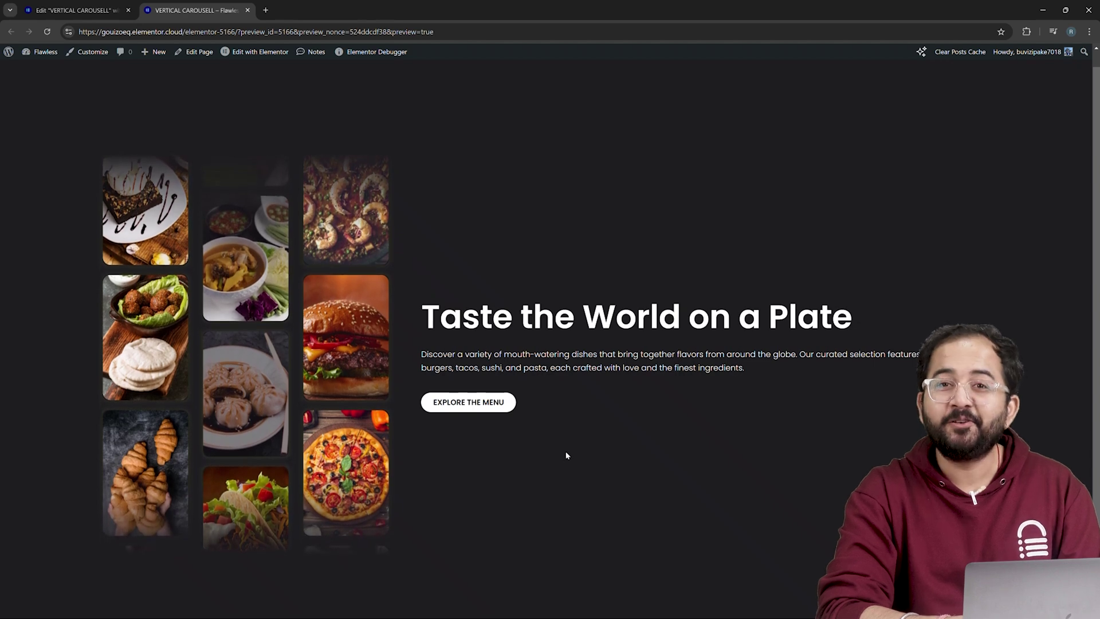